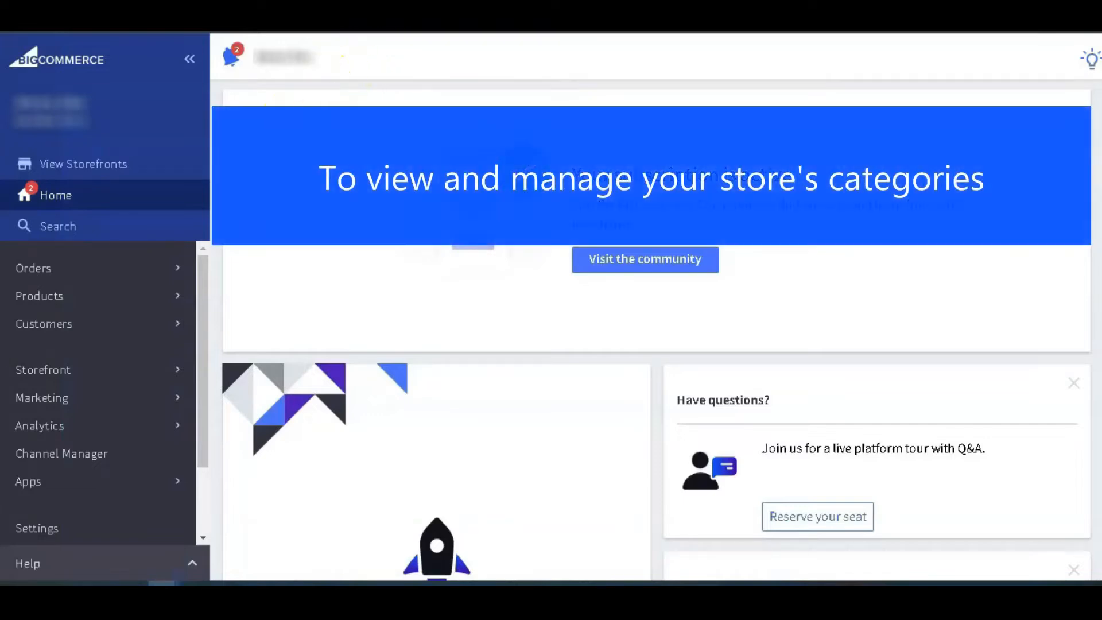
# Open the product categories list and examine the categories under each of the two storefronts
pyautogui.click(181, 301)
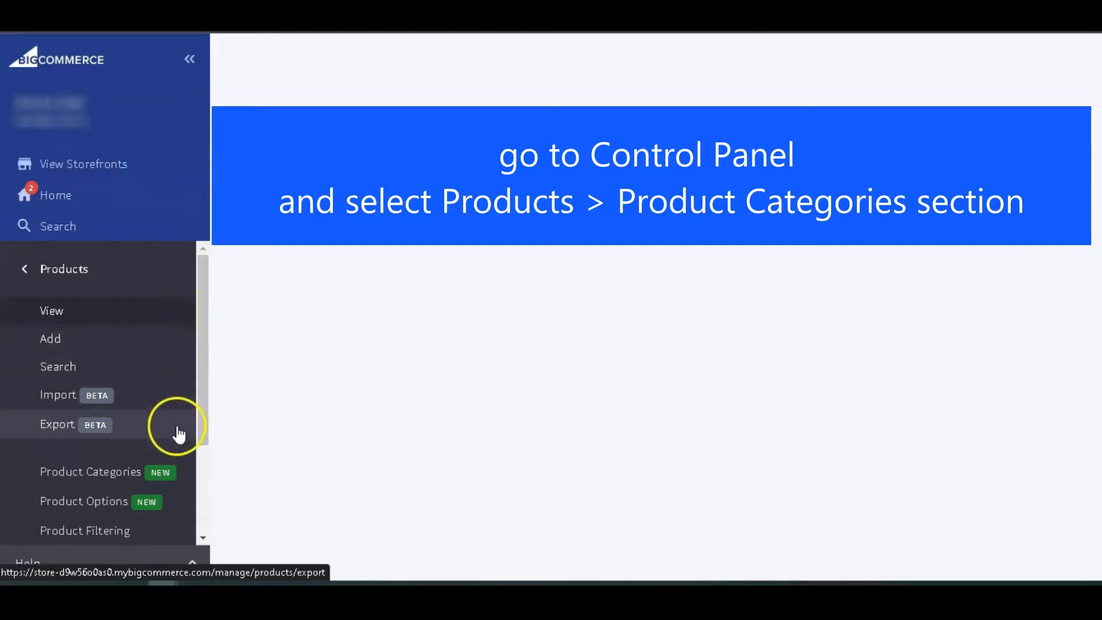
pyautogui.click(178, 480)
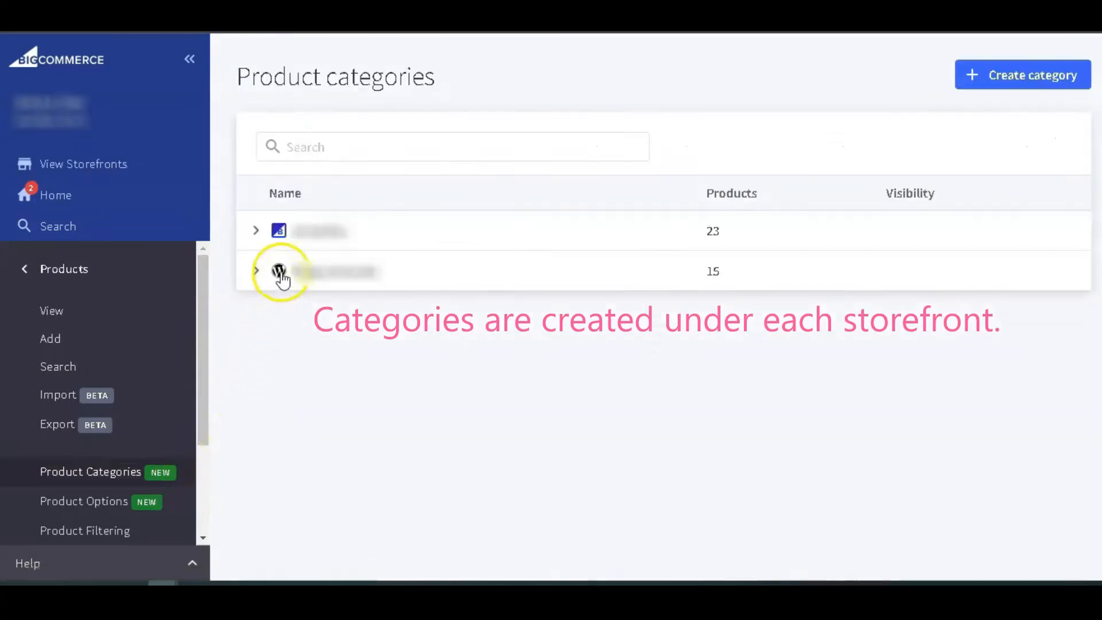
pyautogui.click(256, 272)
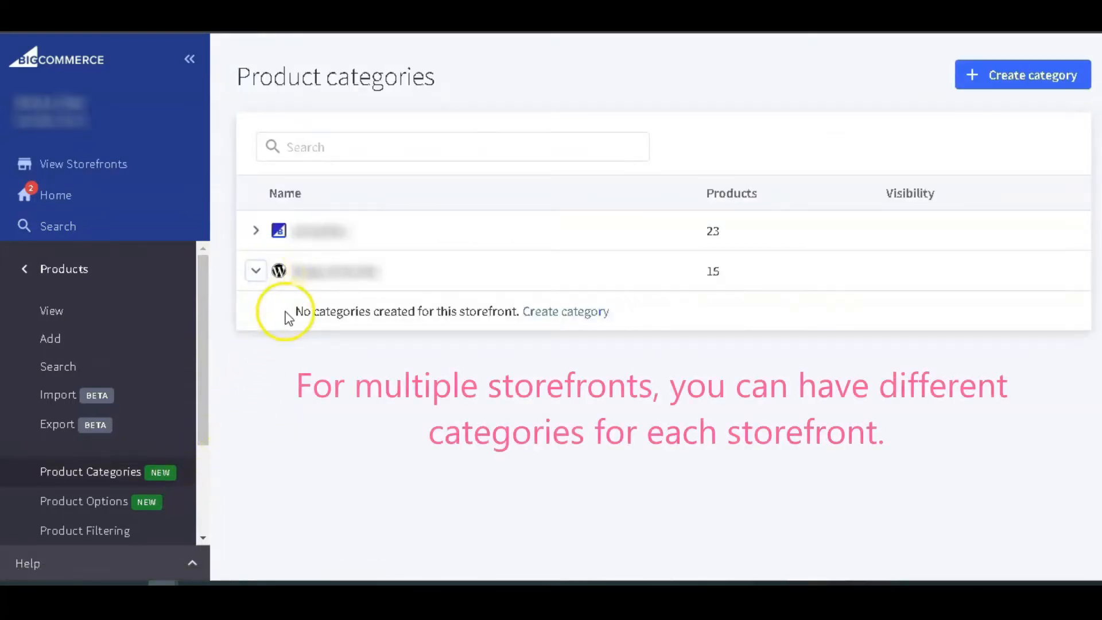
pyautogui.click(257, 273)
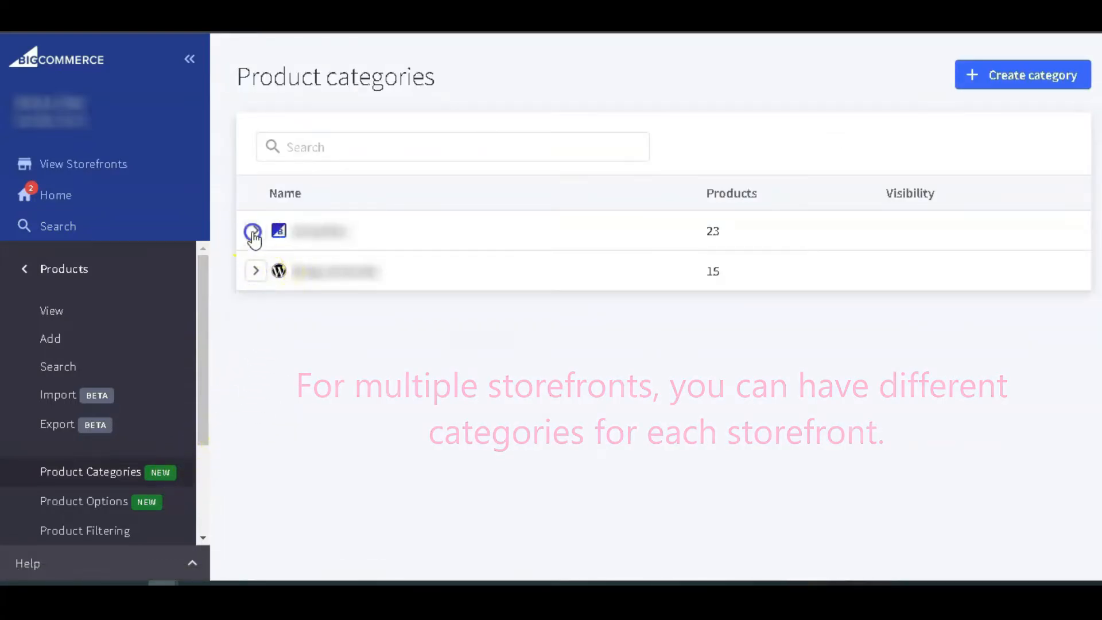
pyautogui.click(254, 231)
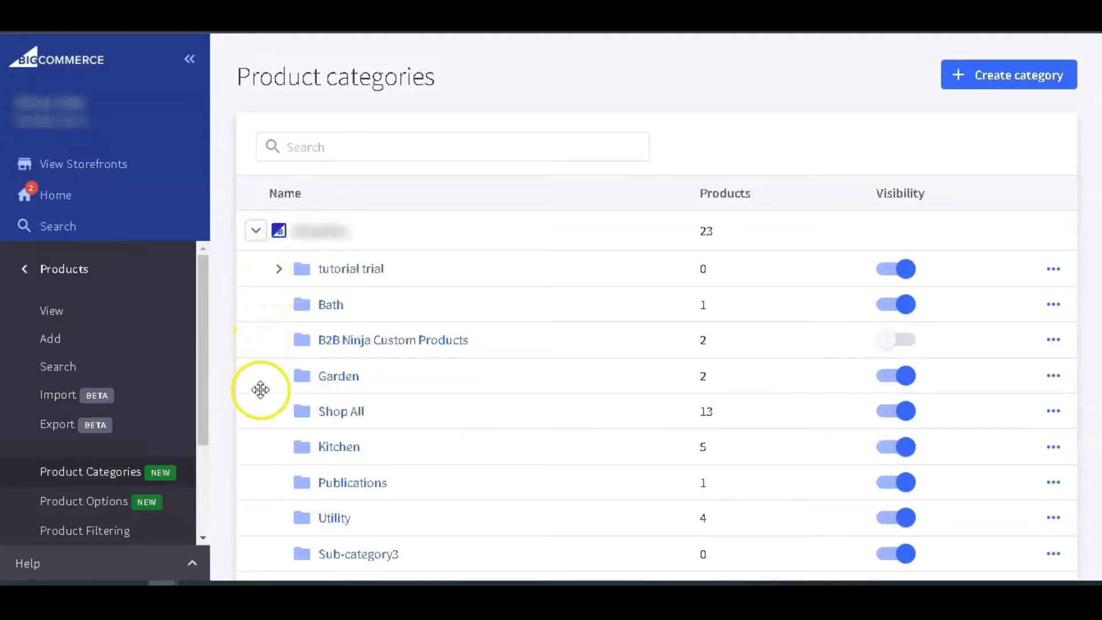
pyautogui.scroll(-1, 258, 447)
pyautogui.scroll(1, 259, 447)
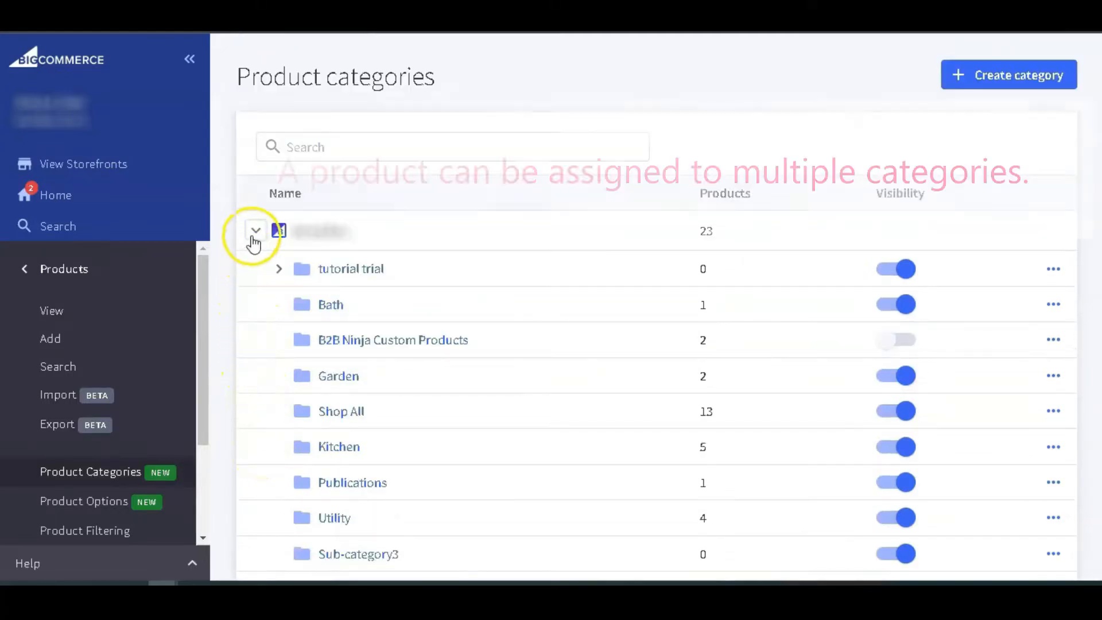
# Open the Ceramic cooking pot product and go to its category assignments
pyautogui.click(156, 315)
pyautogui.click(408, 487)
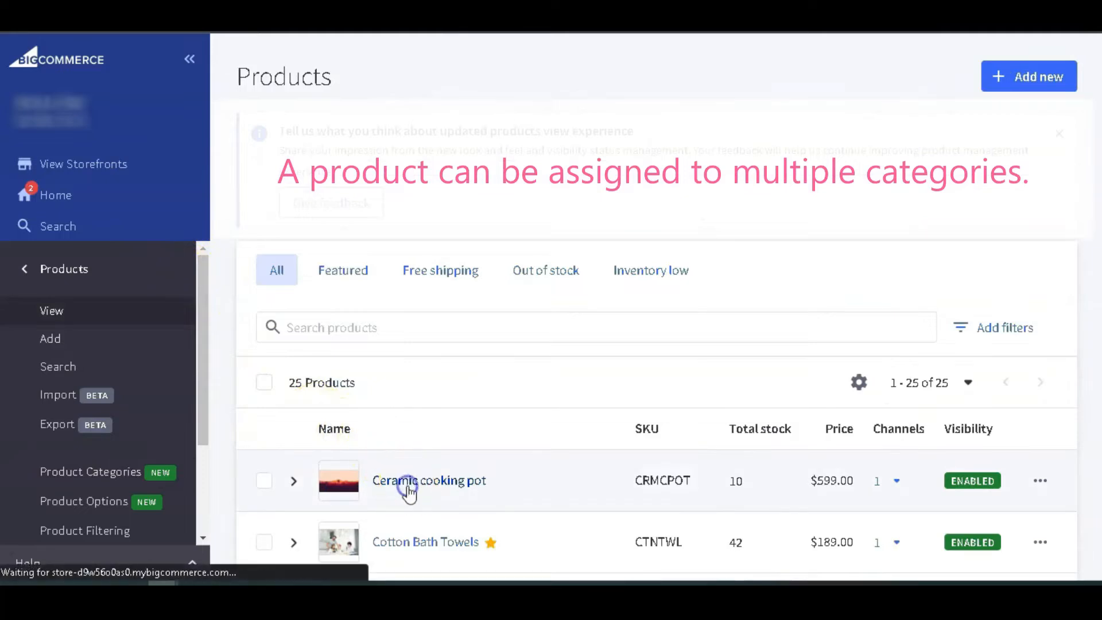
pyautogui.click(292, 246)
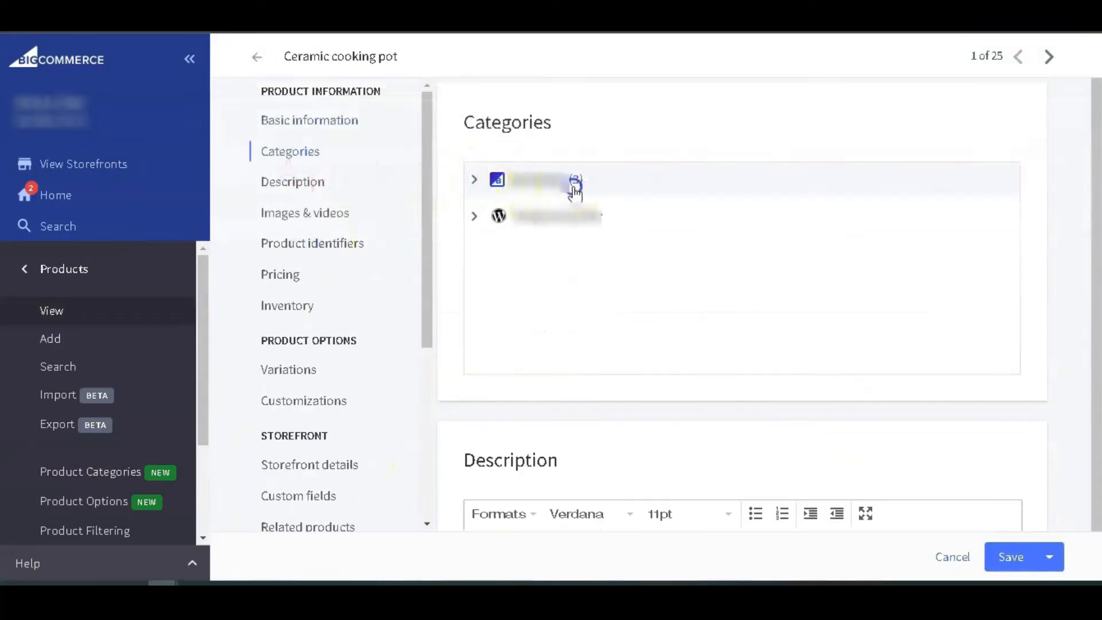
# Expand the BigCommerce storefront's category tree level by level to Sub-category level 8 and examine the product's assigned categories
pyautogui.click(576, 183)
pyautogui.click(629, 215)
pyautogui.click(698, 313)
pyautogui.scroll(-1, 699, 312)
pyautogui.click(724, 263)
pyautogui.click(808, 296)
pyautogui.click(769, 329)
pyautogui.scroll(-1, 771, 331)
pyautogui.click(791, 281)
pyautogui.click(812, 312)
pyautogui.click(836, 341)
pyautogui.scroll(-1, 838, 340)
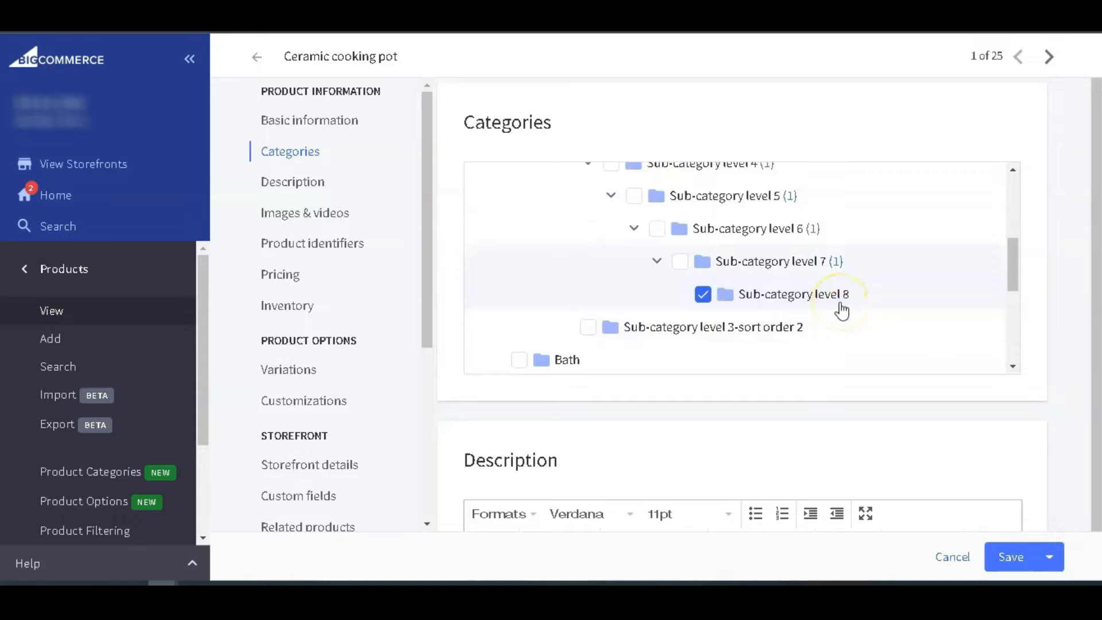
pyautogui.scroll(5, 635, 339)
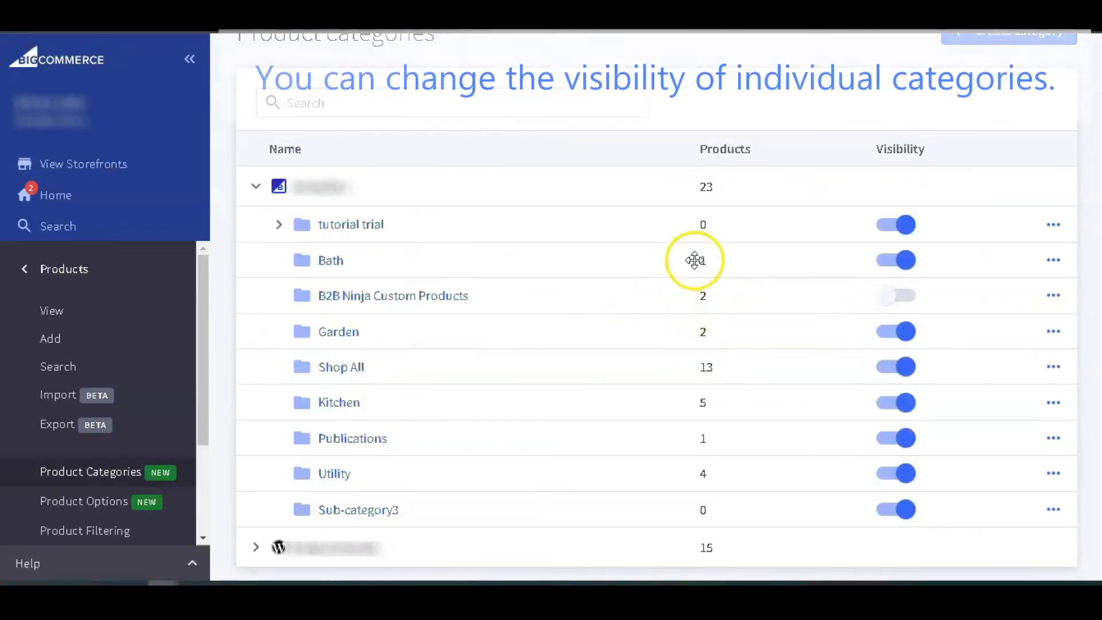
# Hide the tutorial trial category from the storefront and make it visible again
pyautogui.click(889, 227)
pyautogui.click(907, 372)
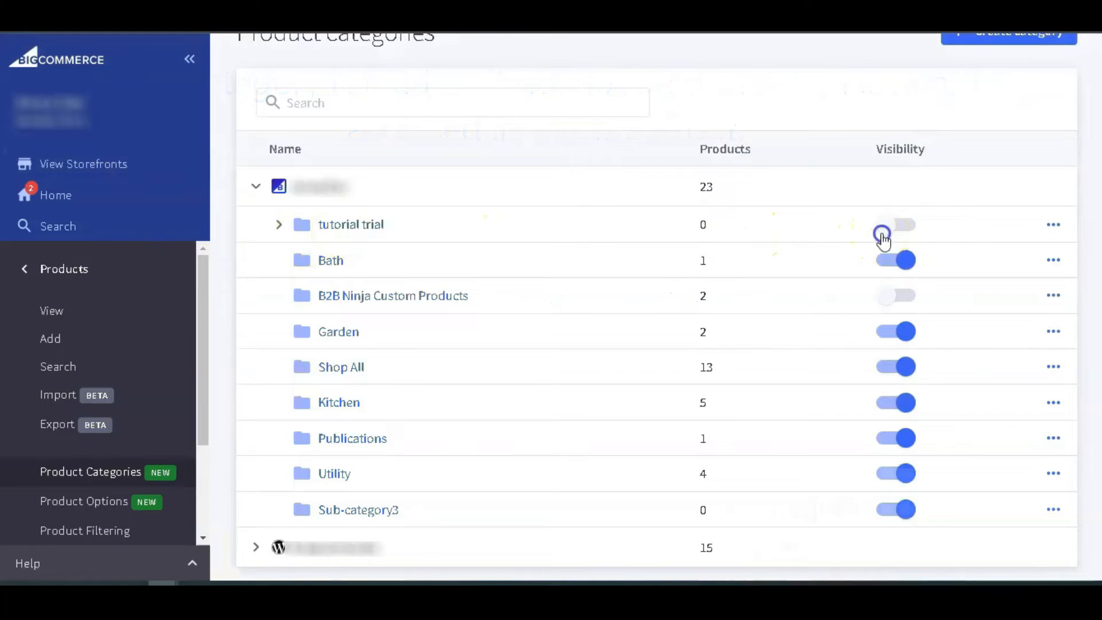
pyautogui.click(880, 234)
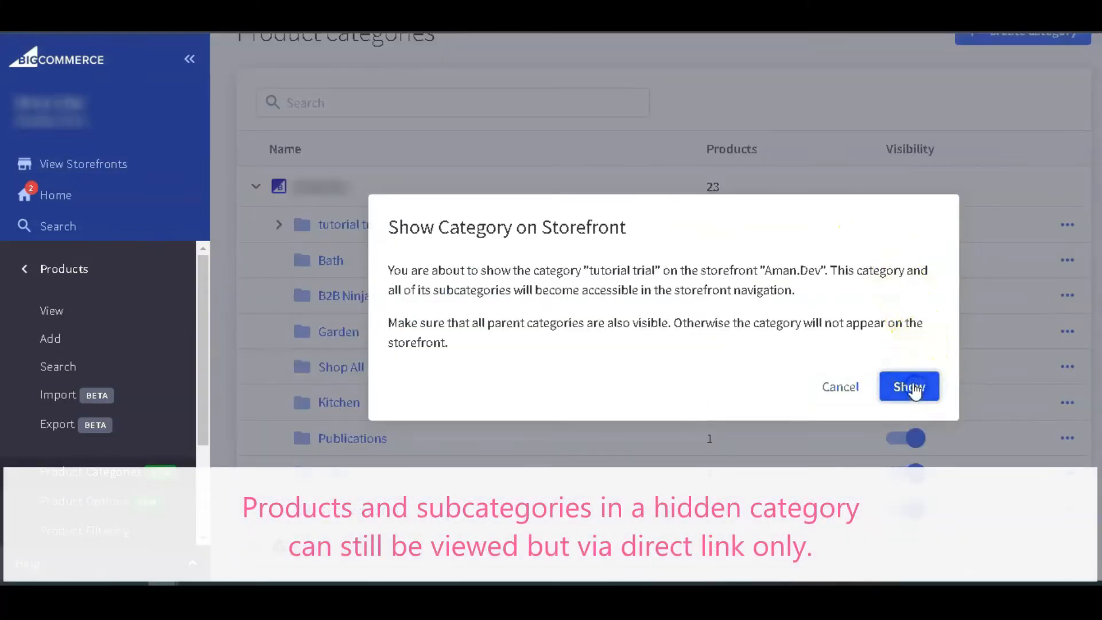
pyautogui.click(912, 387)
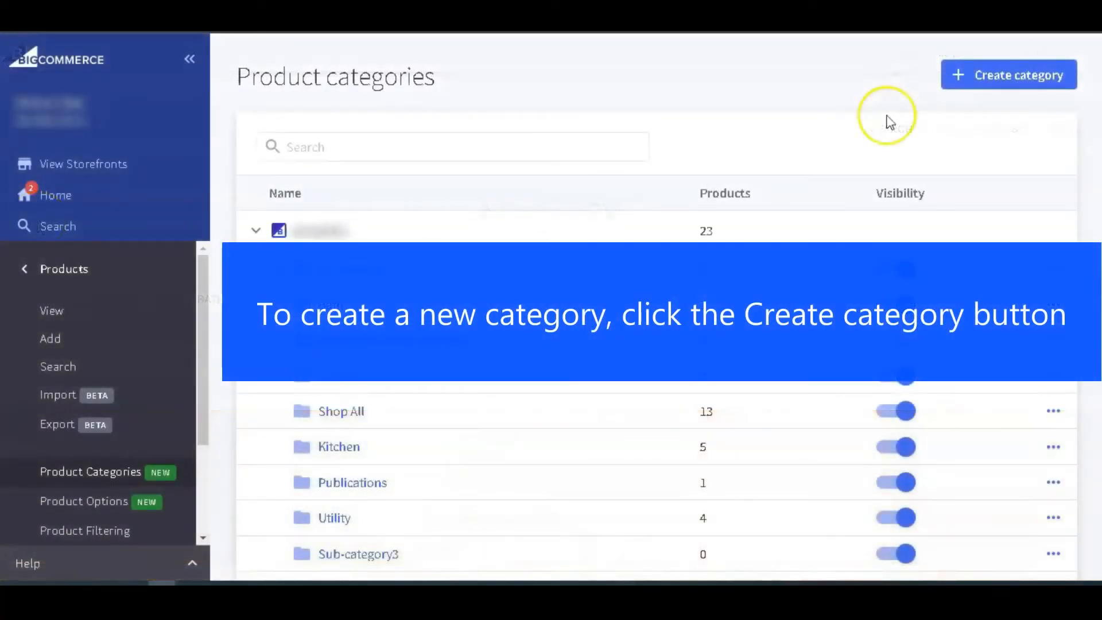
# Start a new product category with the display name "New Category"
pyautogui.click(1019, 82)
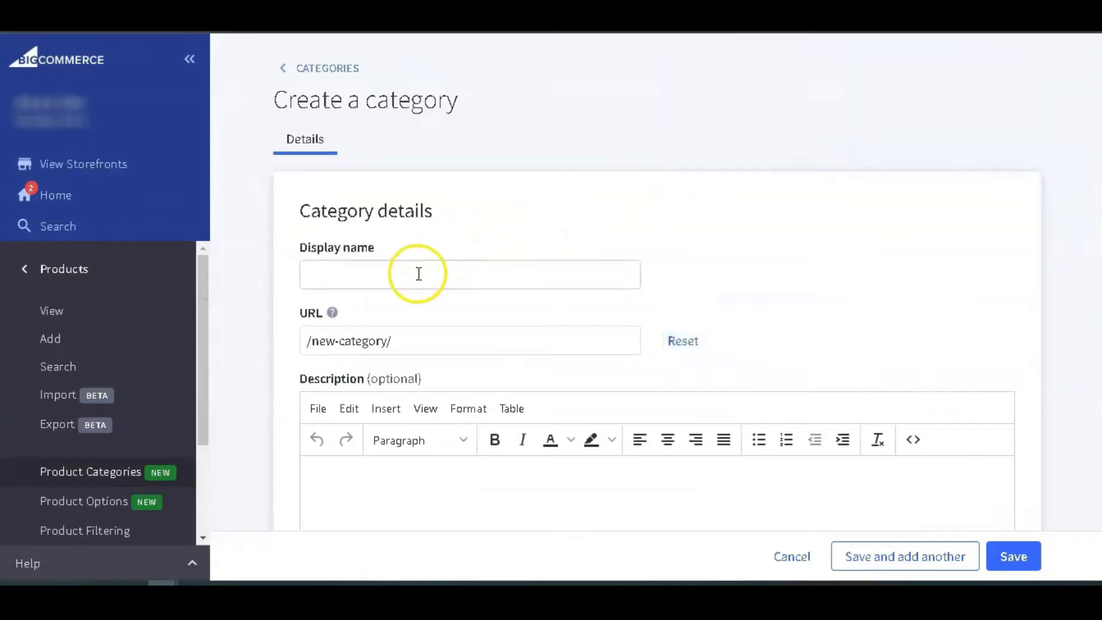
pyautogui.click(310, 270)
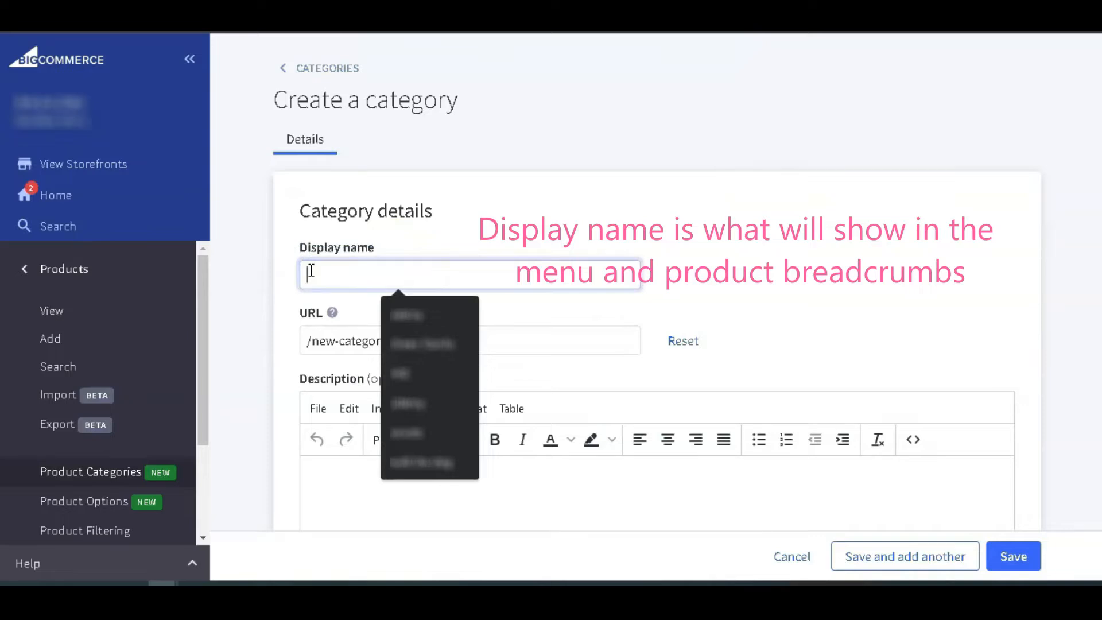
pyautogui.write('New Category')
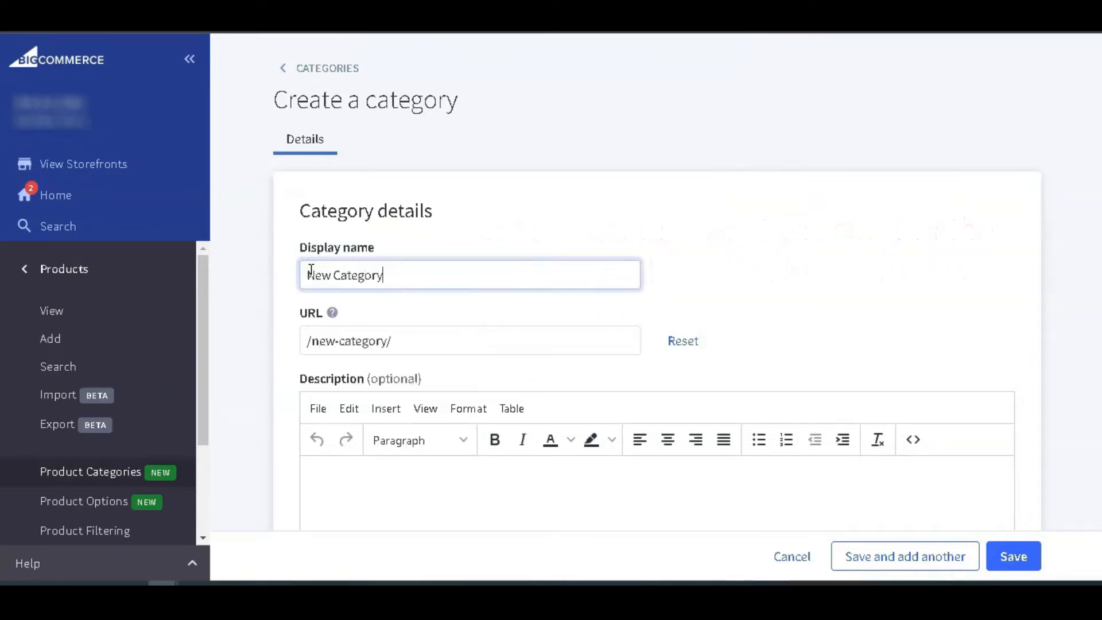
# Customize the new category's URL to /customized-new-category/
pyautogui.moveTo(303, 342); pyautogui.dragTo(370, 342)
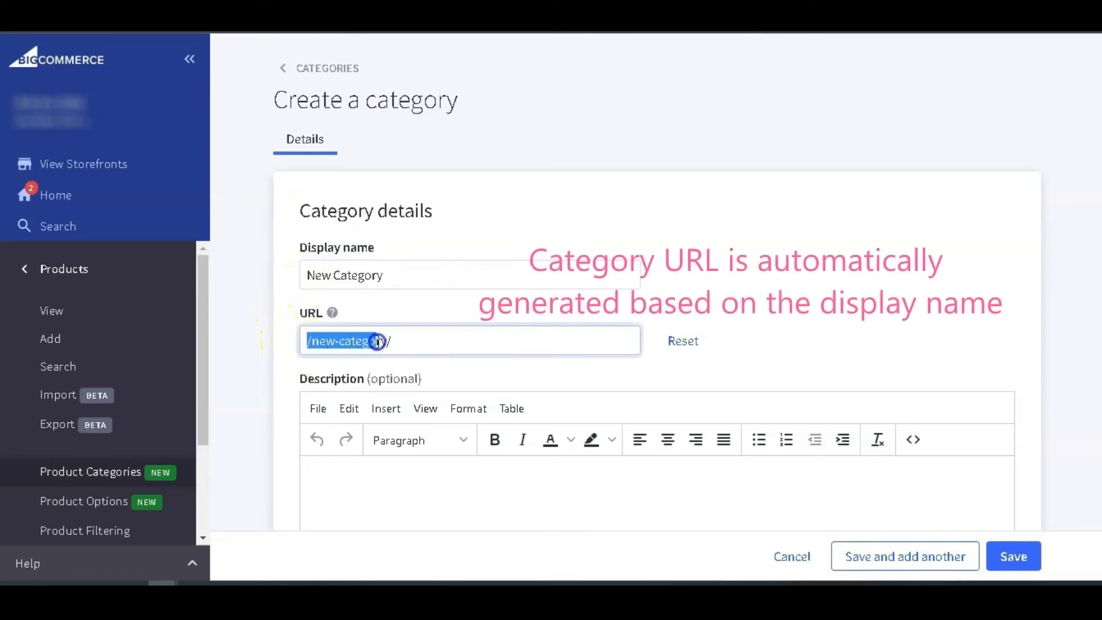
pyautogui.click(419, 342)
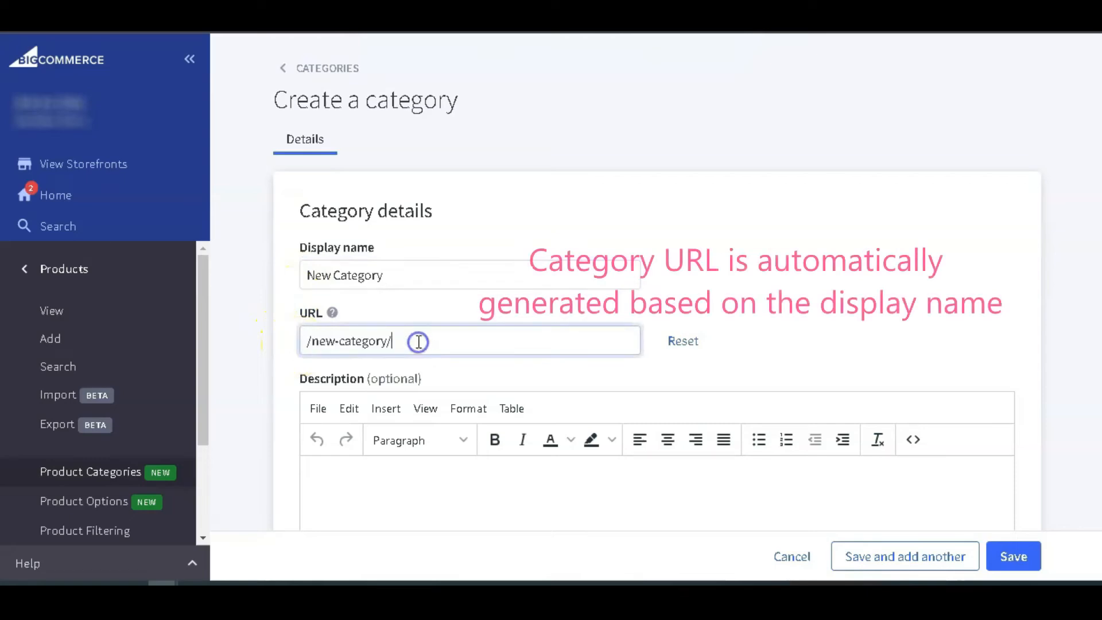
pyautogui.hotkey('ctrl', 'Left')
pyautogui.hotkey('ctrl', 'Left')
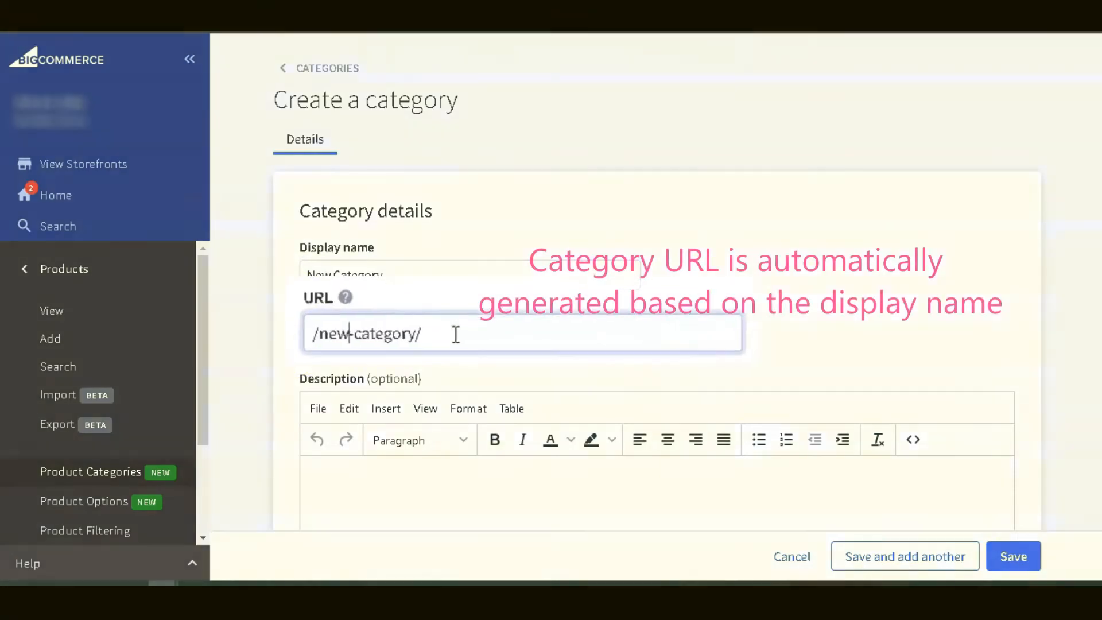
pyautogui.write('customized')
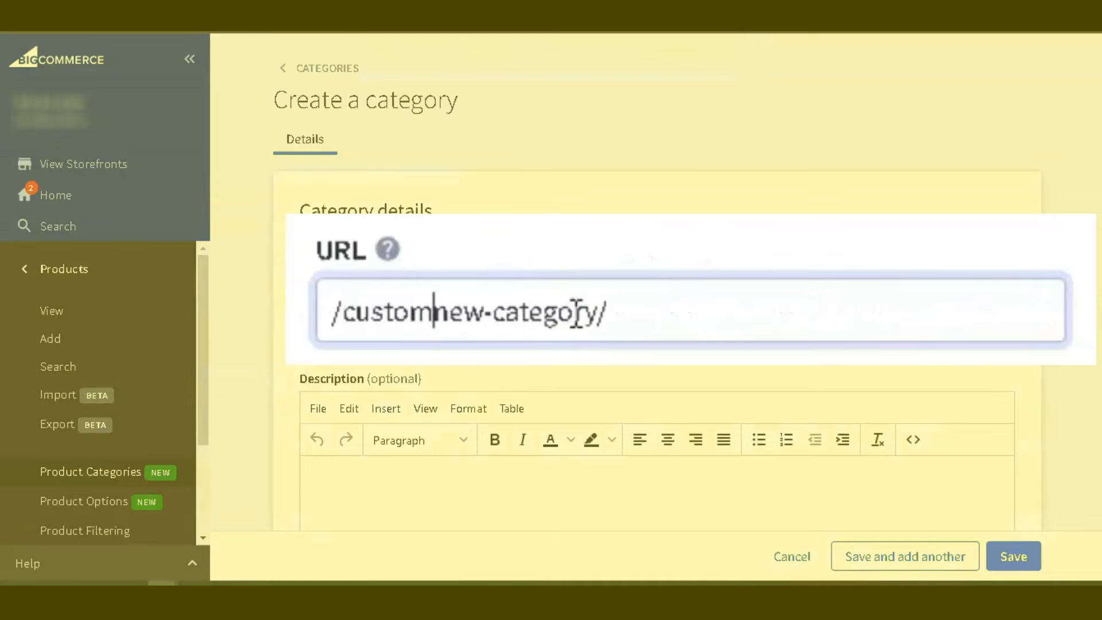
pyautogui.write('-')
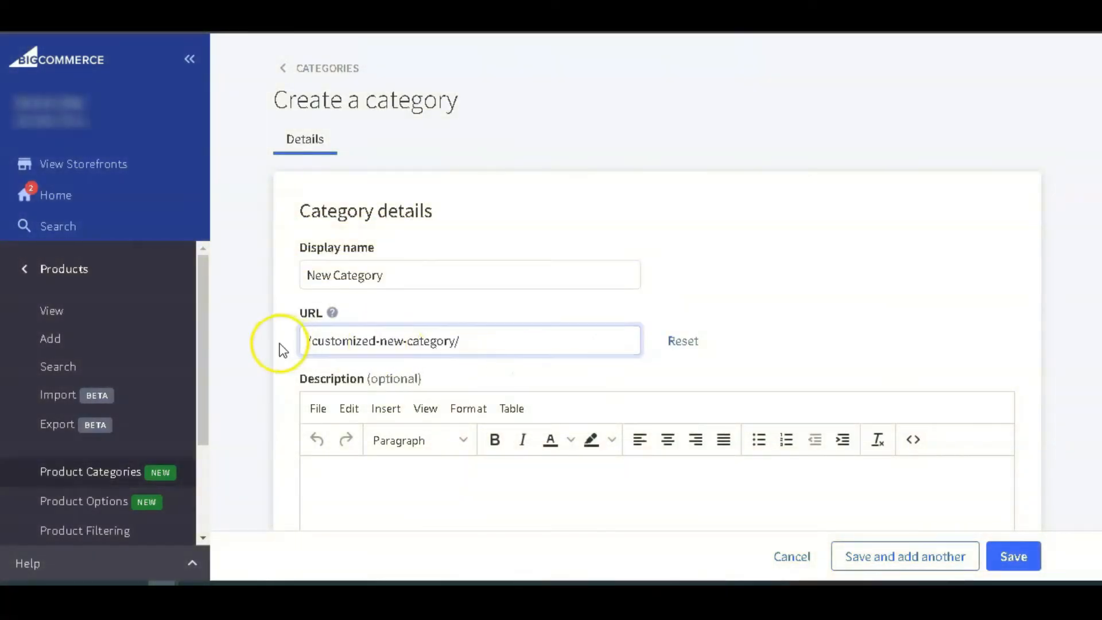
# Add a category description saying it is useful for SEO purposes and that themes display it differently or not at all
pyautogui.scroll(-3, 281, 371)
pyautogui.click(359, 334)
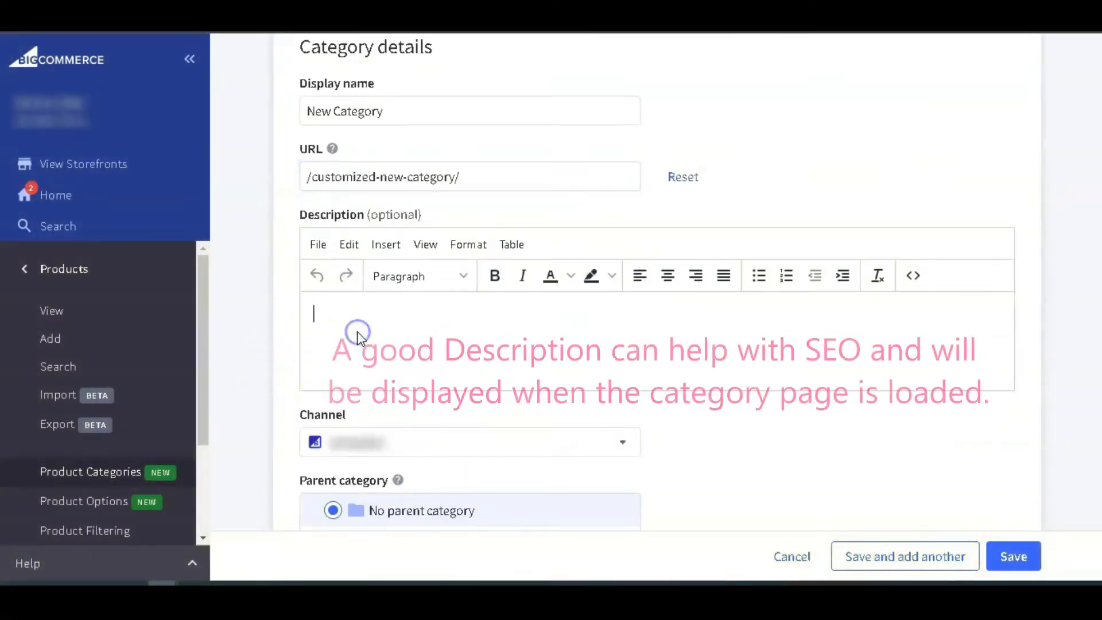
pyautogui.write('This is a description of the category. It is useful for SEO purposes. Differen')
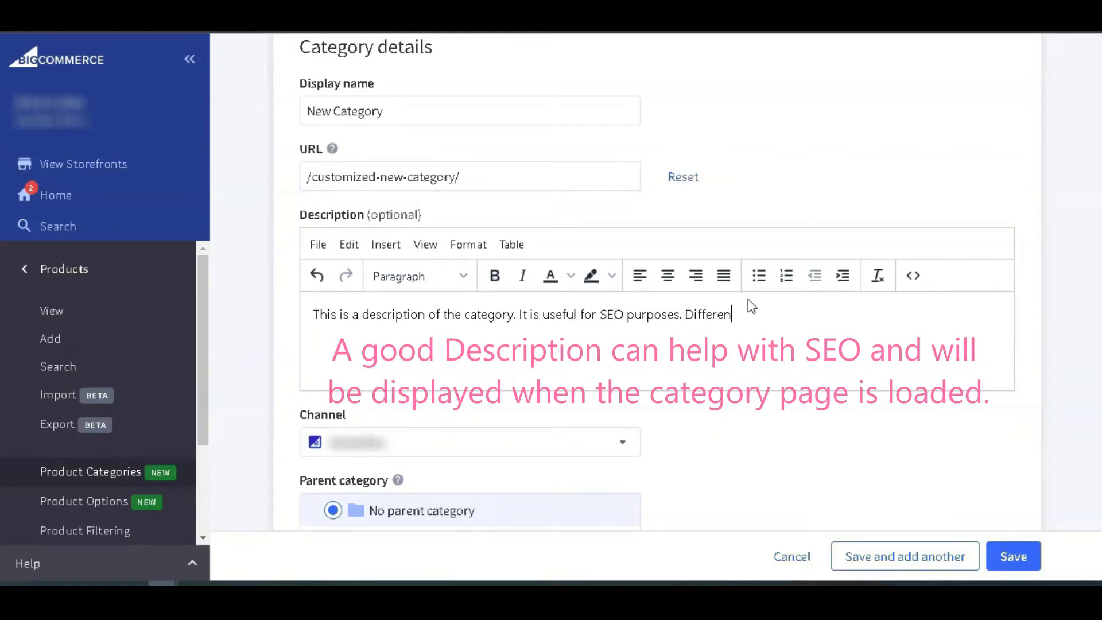
pyautogui.write('t themes have different ways of displaying this description. Some theme')
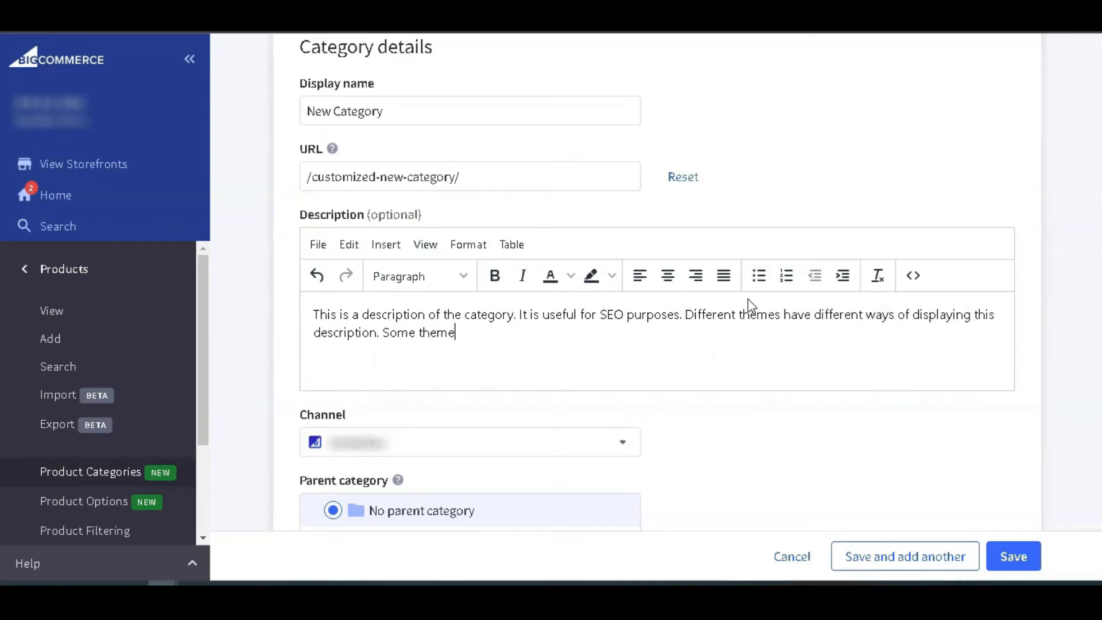
pyautogui.write('it at all.')
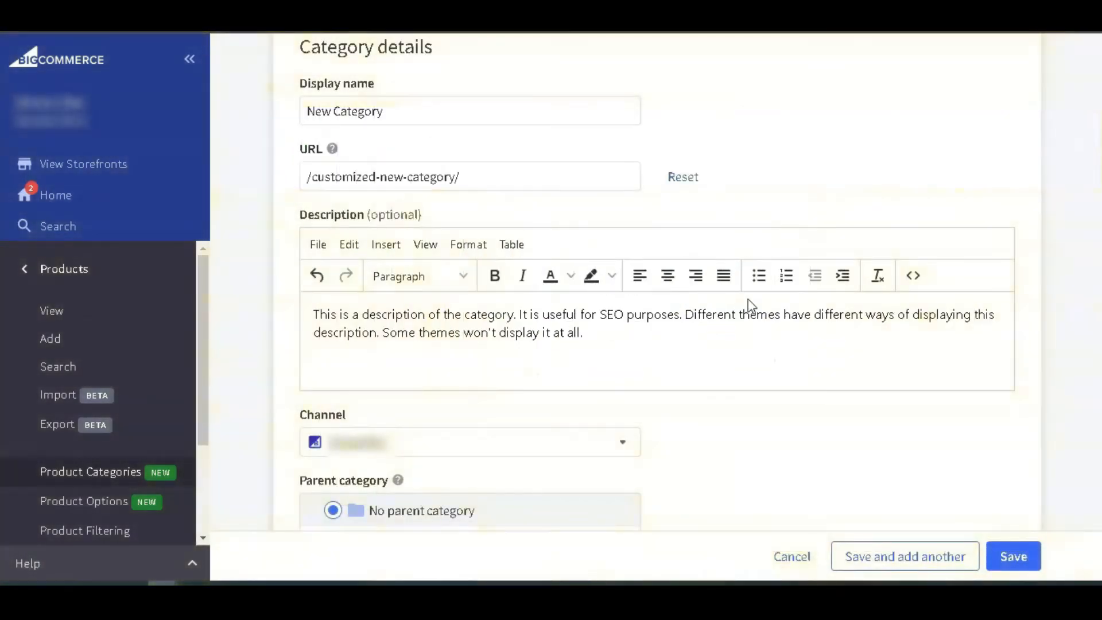
# Check the channel choices, keep No parent category selected, and set the sort order to 0
pyautogui.scroll(-5, 748, 304)
pyautogui.click(619, 119)
pyautogui.click(618, 116)
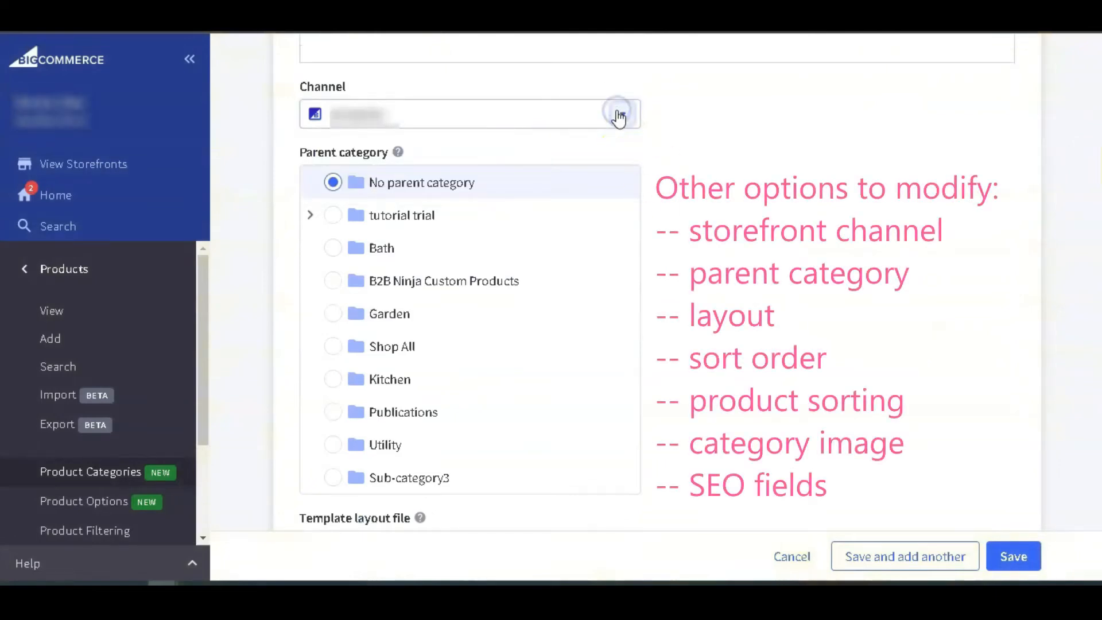
pyautogui.click(463, 183)
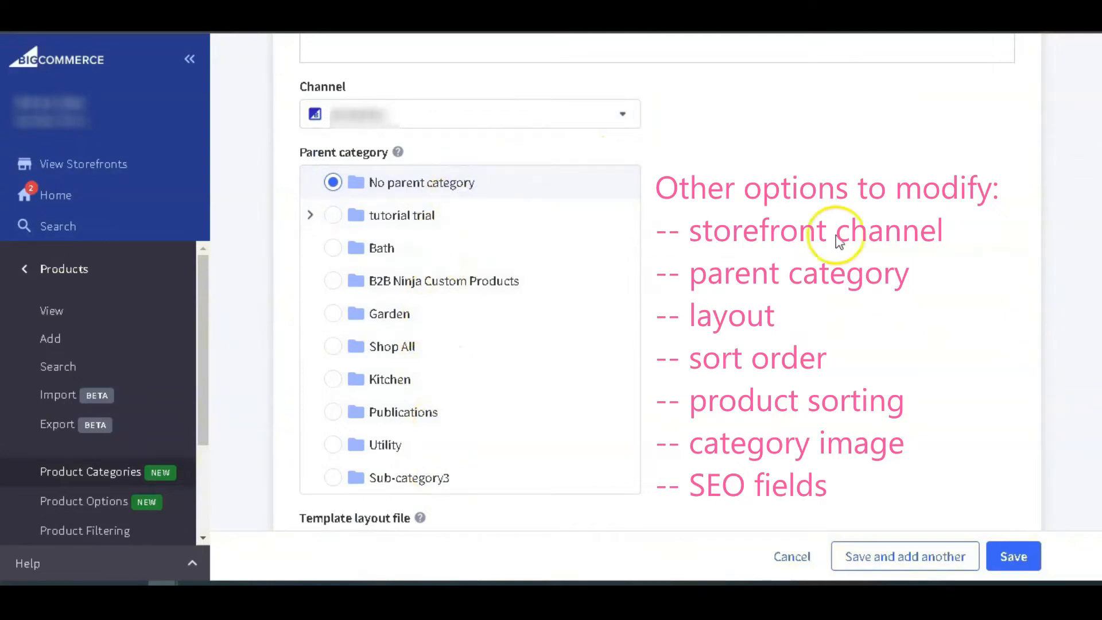
pyautogui.scroll(-7, 839, 241)
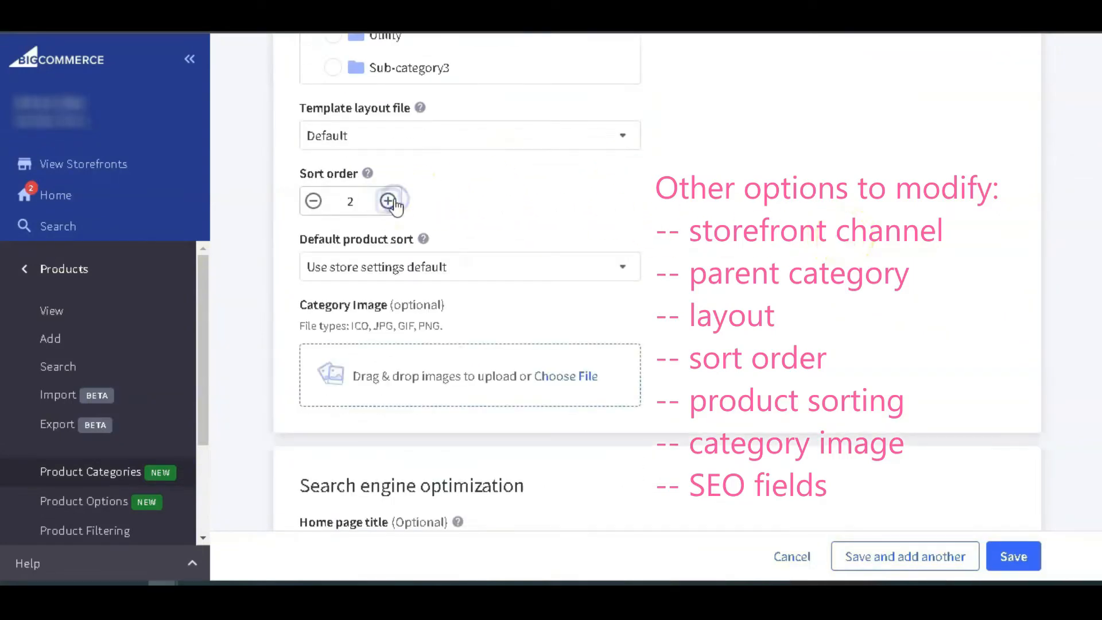
pyautogui.click(316, 206)
pyautogui.click(316, 205)
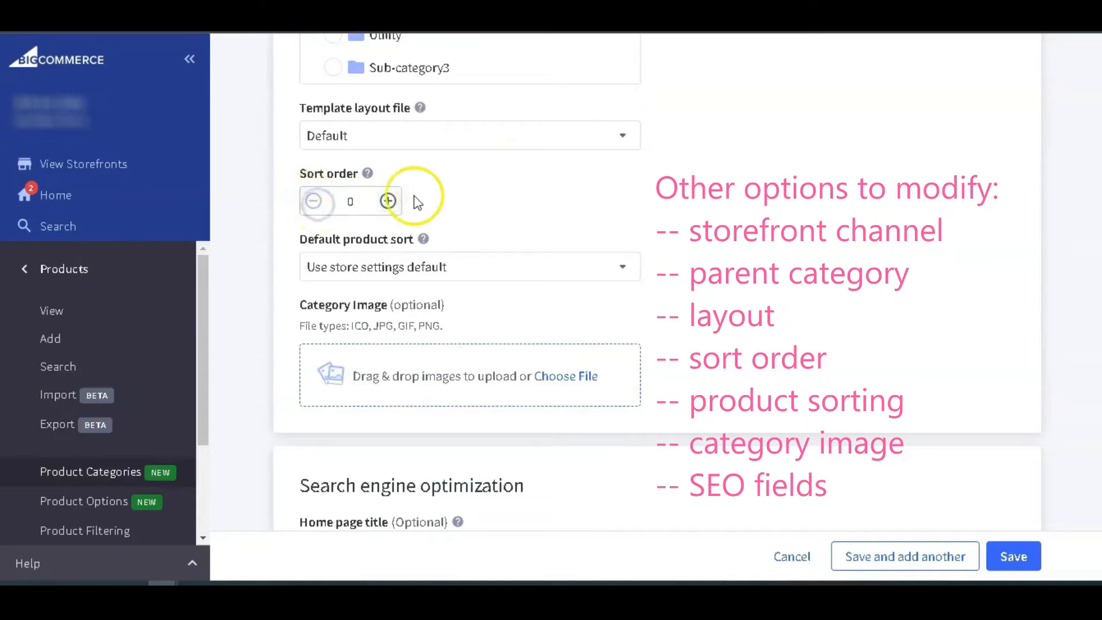
# Save New Category without an image or SEO entries and view it on the storefront
pyautogui.scroll(-3, 860, 271)
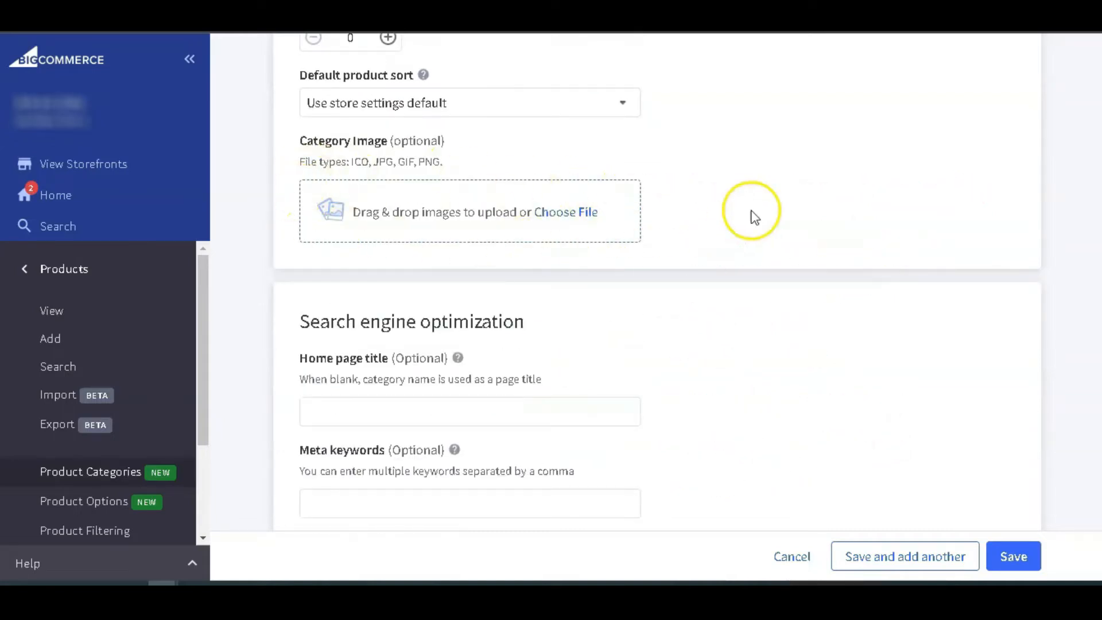
pyautogui.scroll(-3, 753, 217)
pyautogui.click(1013, 556)
pyautogui.click(1048, 269)
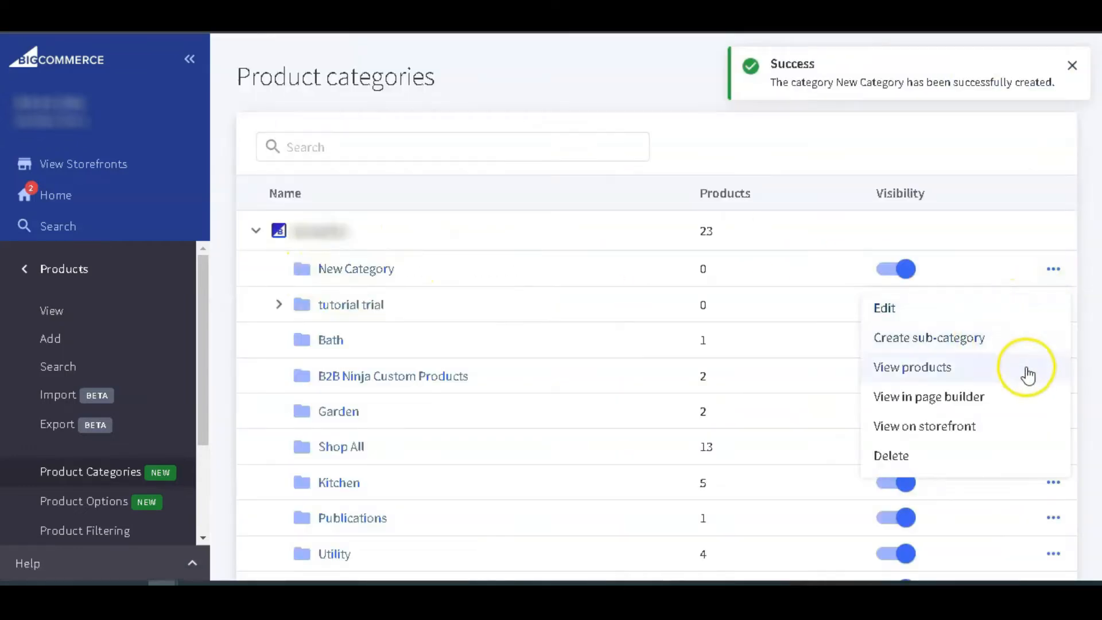
pyautogui.click(1008, 438)
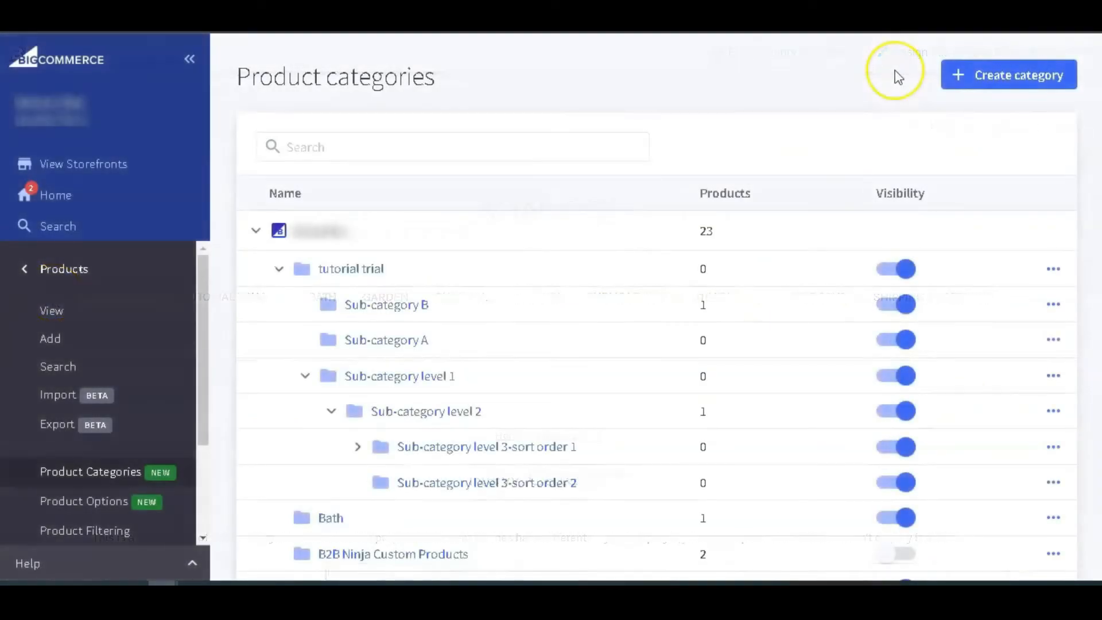
# Create a category named Creating a Sub Category with tutorial trial as its parent category, and save it
pyautogui.click(956, 74)
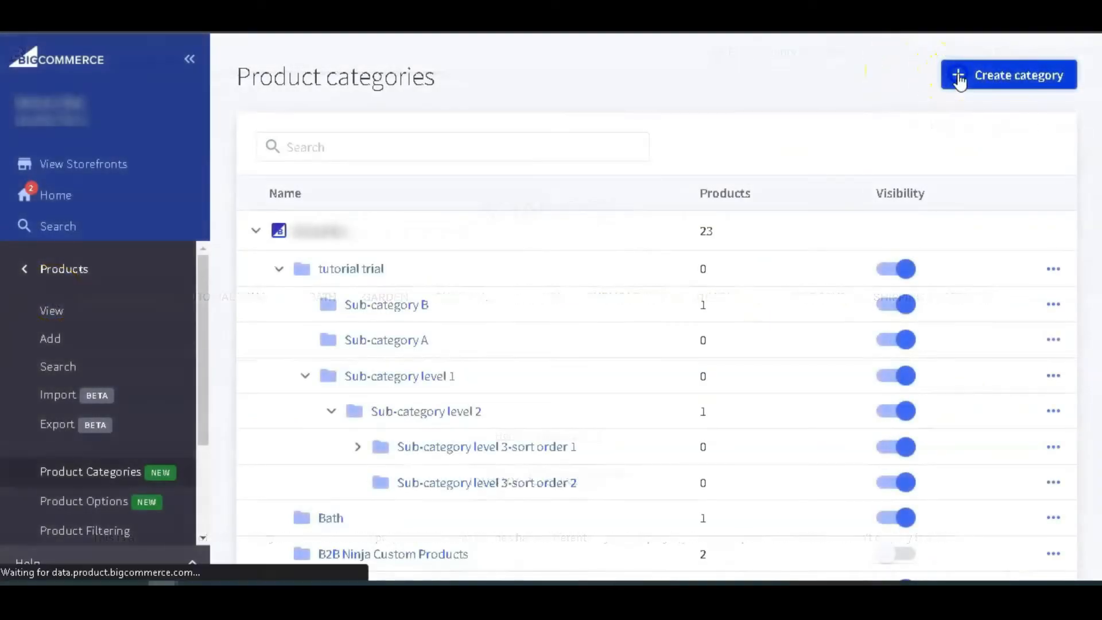
pyautogui.click(468, 277)
pyautogui.write('Creat')
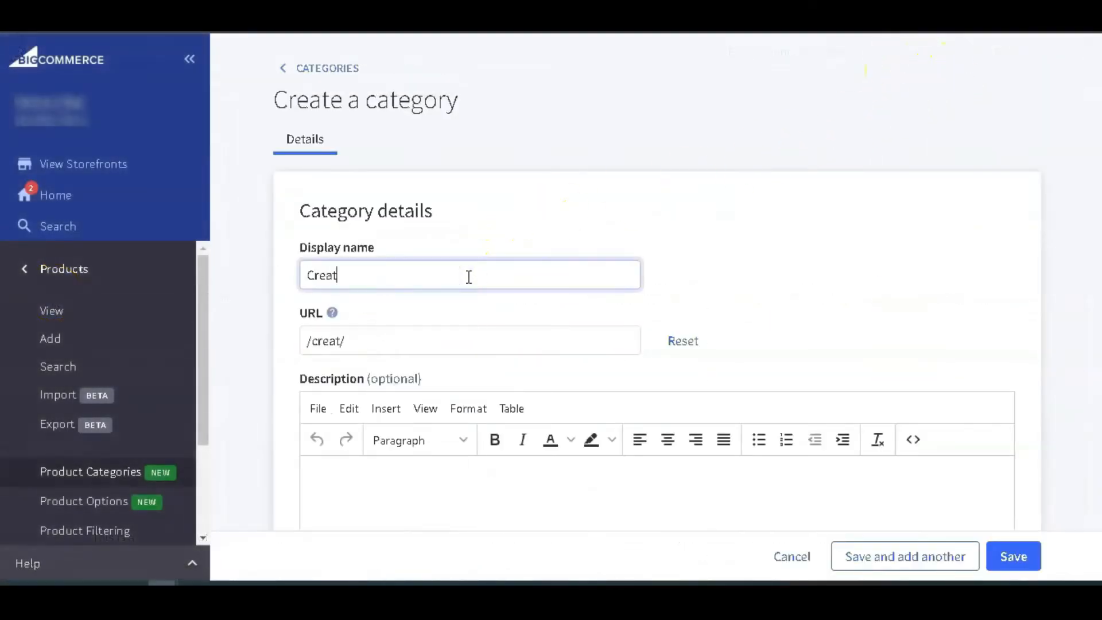
pyautogui.write('ing a Sub Category')
pyautogui.scroll(-7, 693, 298)
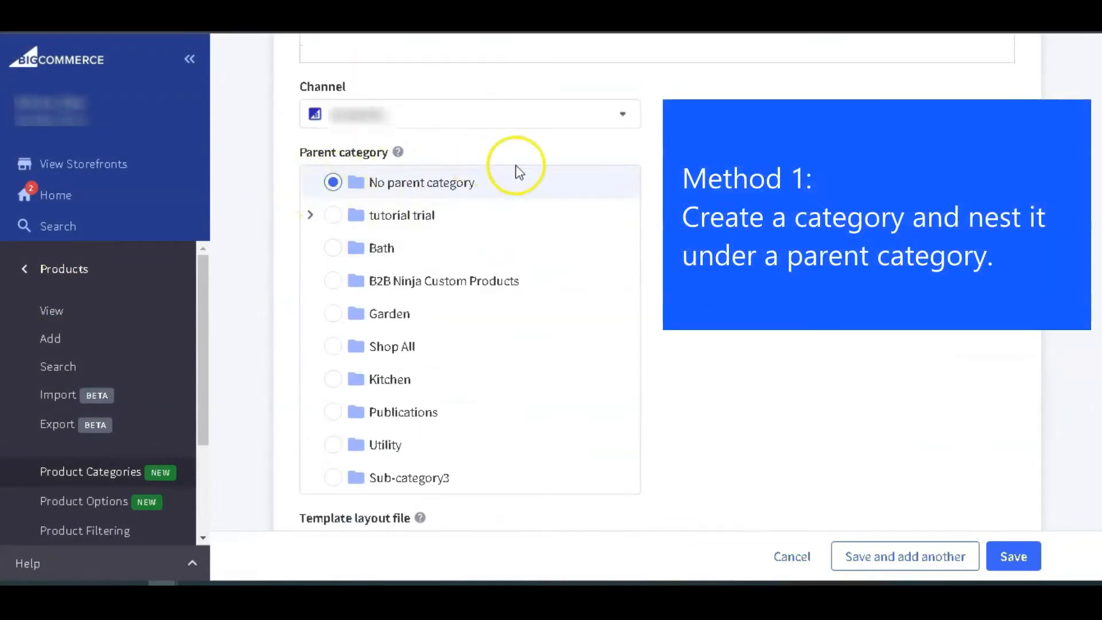
pyautogui.click(427, 218)
pyautogui.click(339, 218)
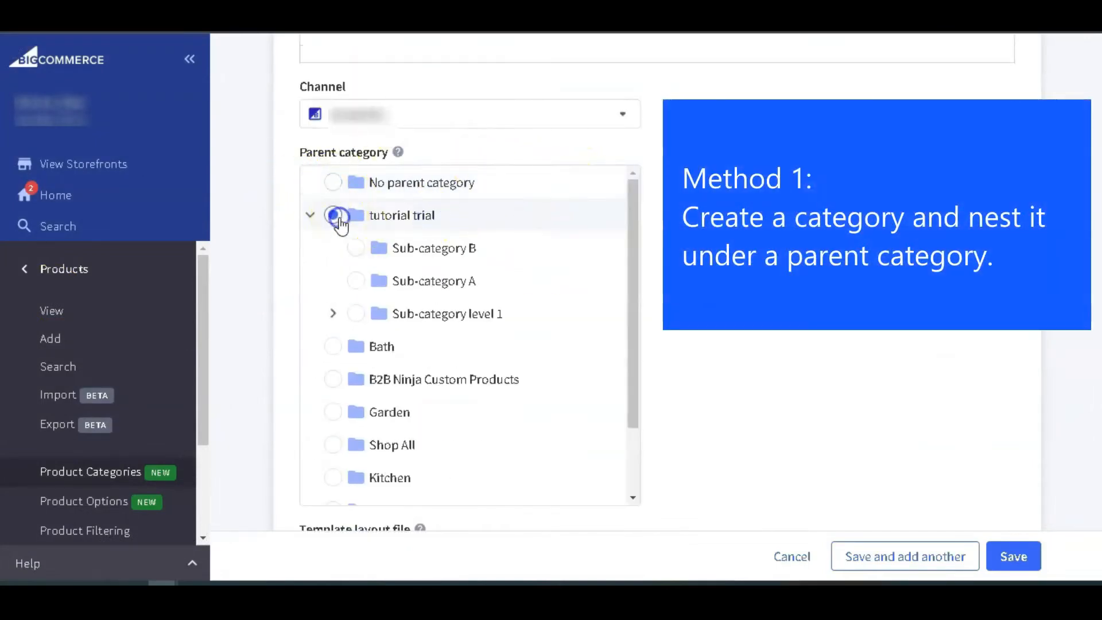
pyautogui.click(1015, 555)
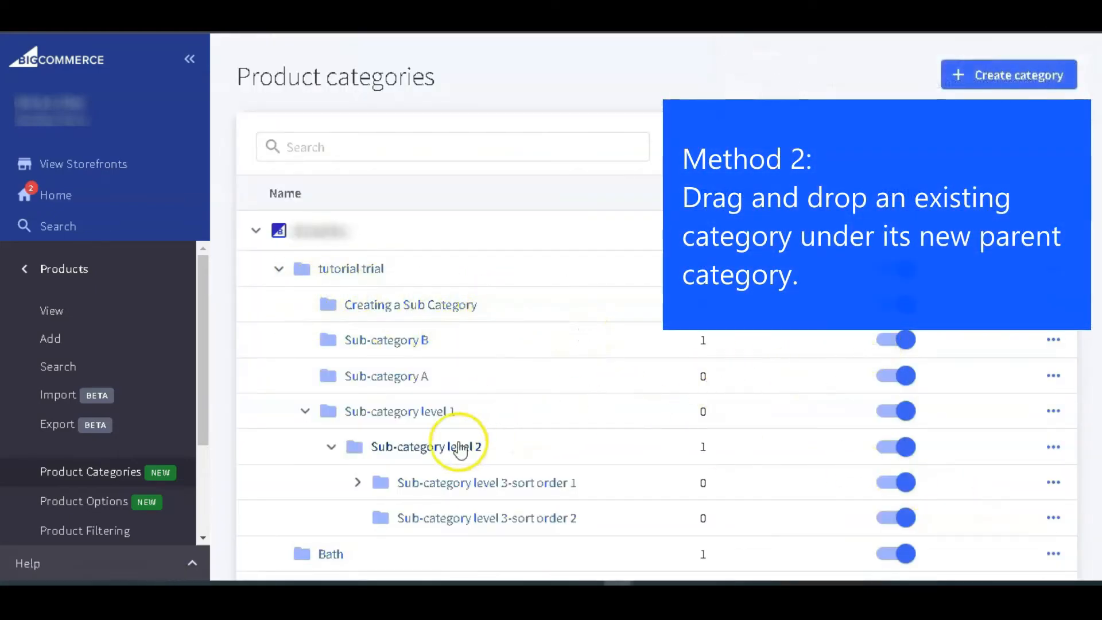
# Move the existing Creating a Sub Category entry deeper into the category tree, within the Sub-category level 2 branch
pyautogui.moveTo(470, 317); pyautogui.dragTo(398, 482)
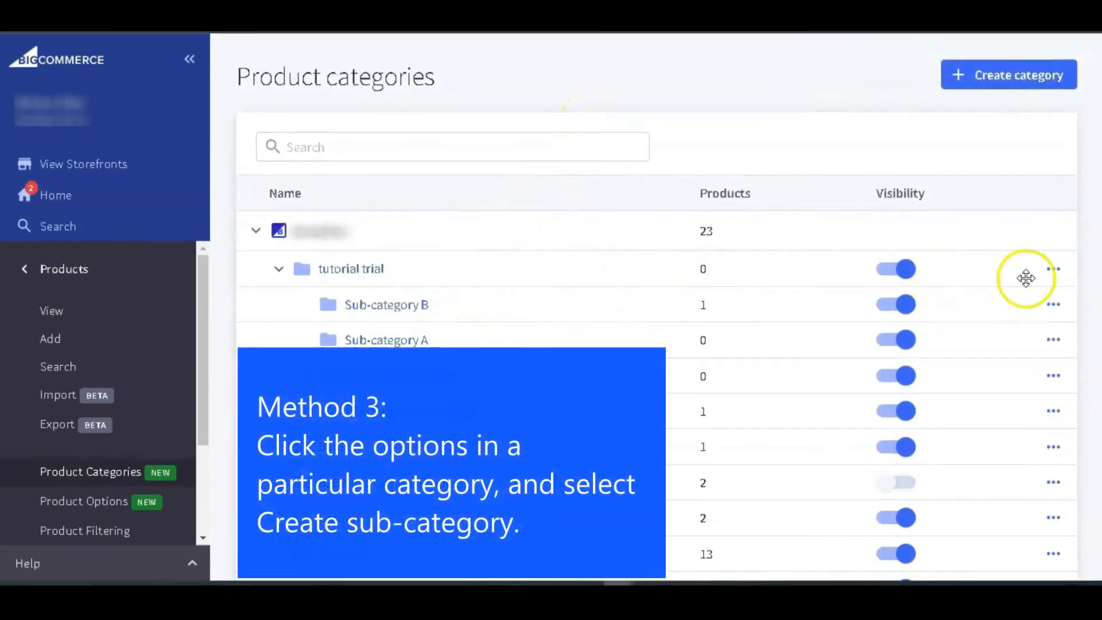
# Create a sub-category directly from the tutorial trial category's options, naming it Creating a Sub Category
pyautogui.click(1052, 269)
pyautogui.click(956, 338)
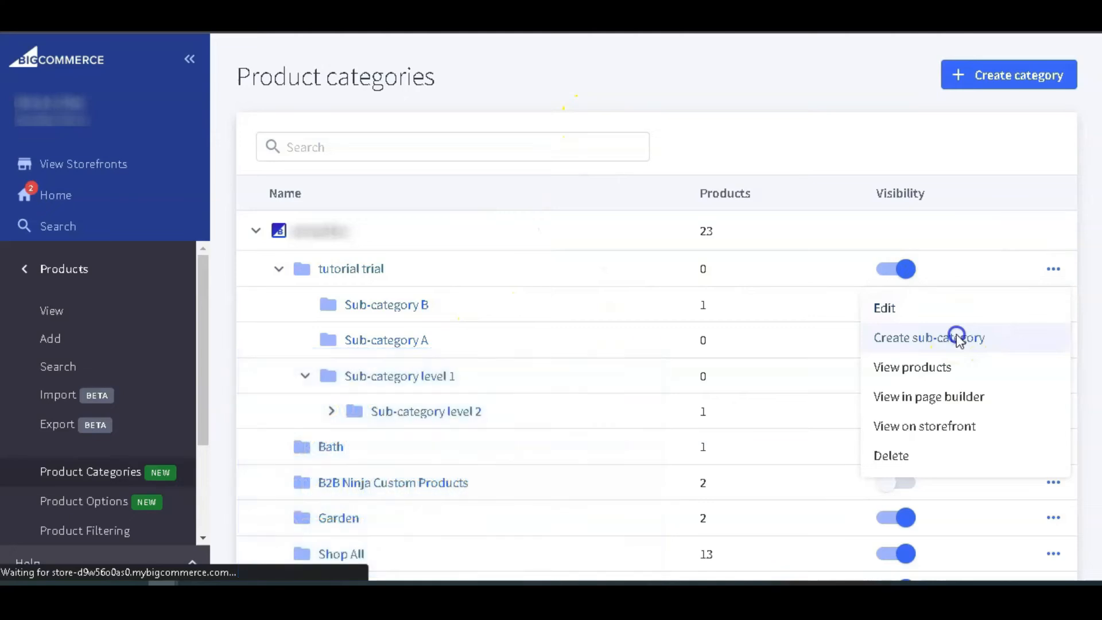
pyautogui.click(526, 266)
pyautogui.write('Creating a Sub Category')
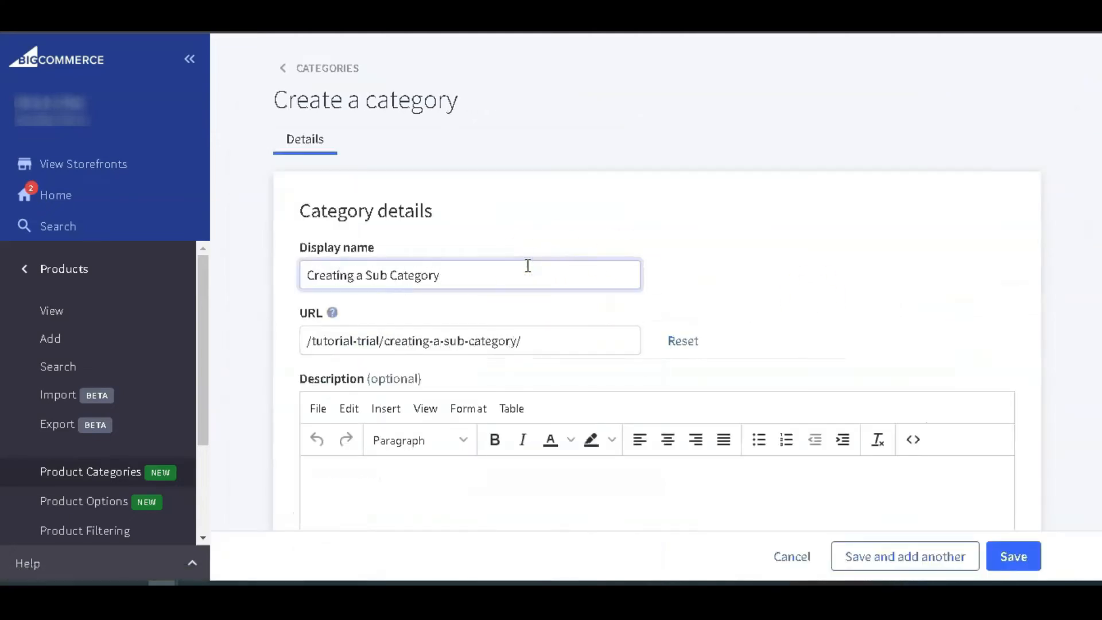
pyautogui.scroll(-5, 431, 239)
pyautogui.press('Return')
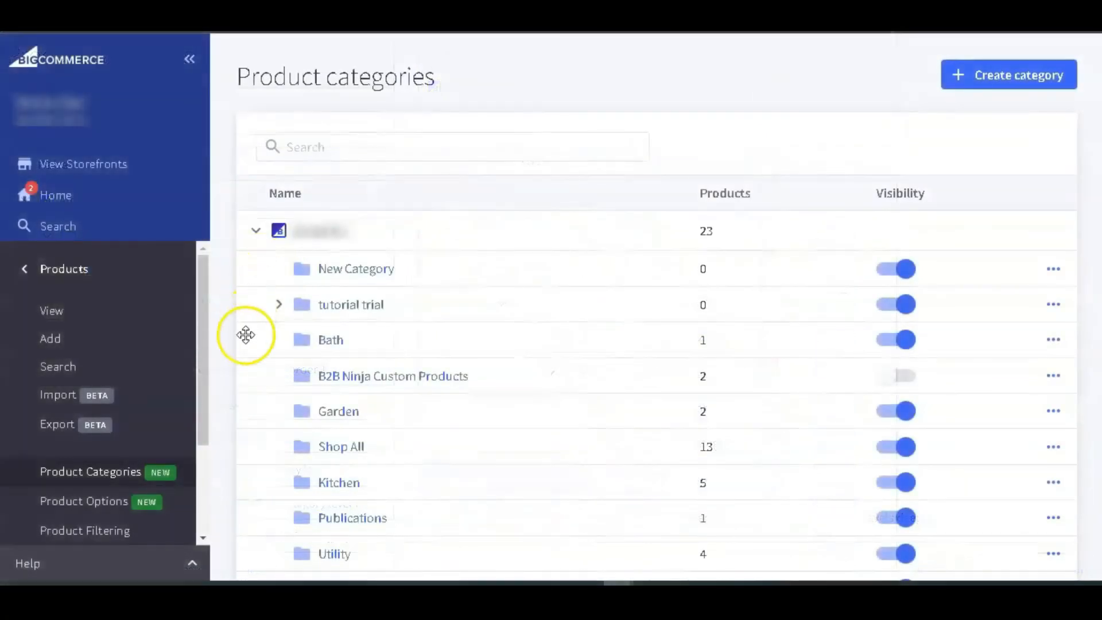
# Open the store's display settings and review the Category Settings section
pyautogui.click(74, 270)
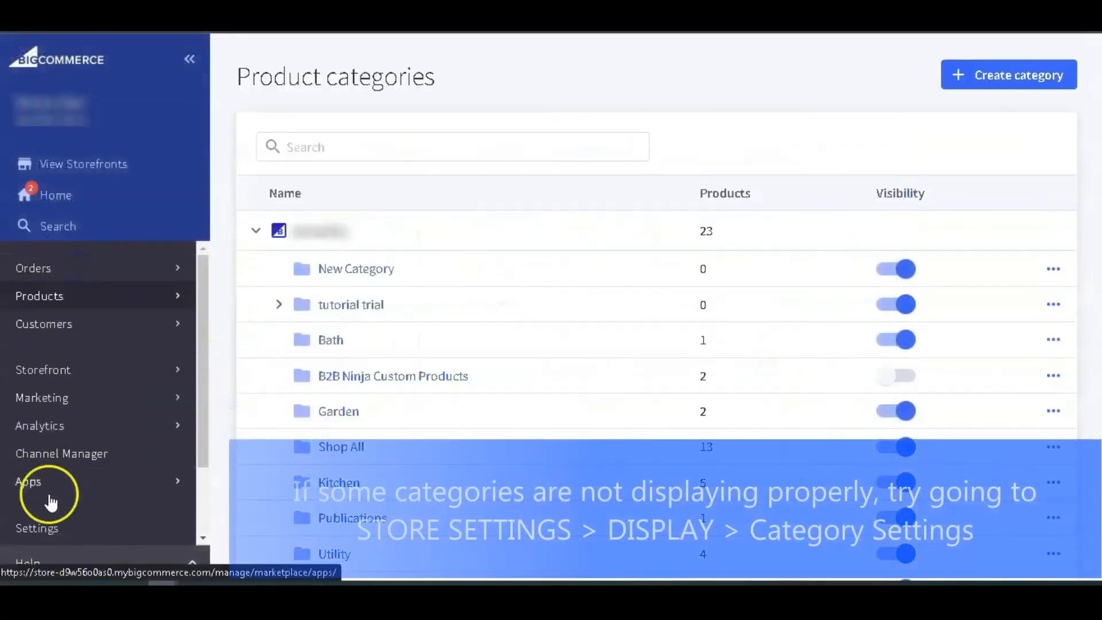
pyautogui.click(57, 531)
pyautogui.scroll(-3, 283, 402)
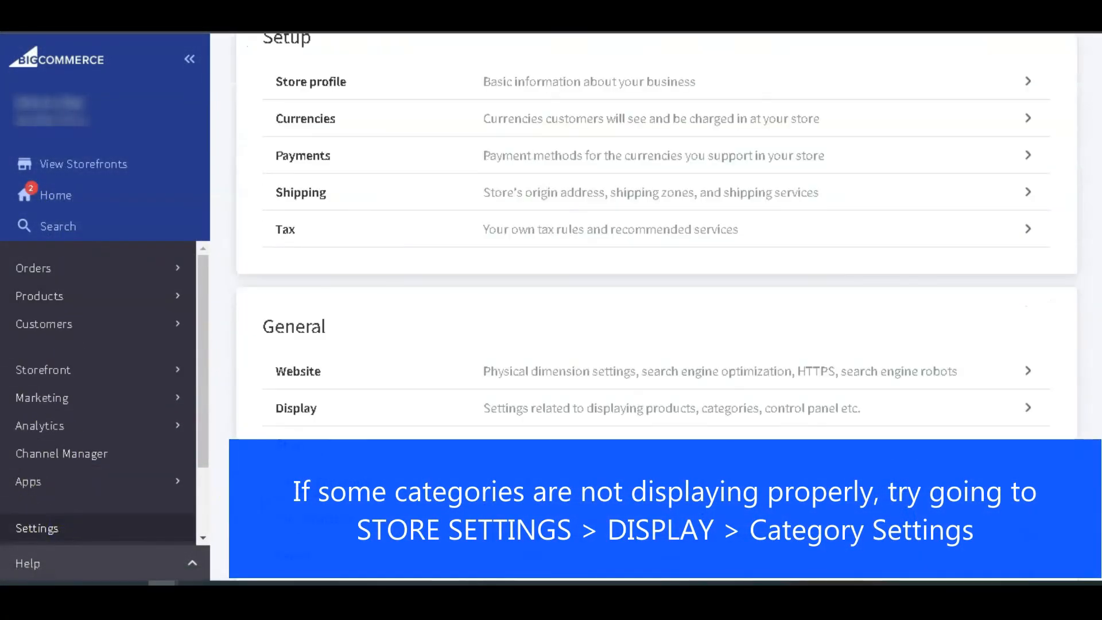
pyautogui.click(284, 409)
pyautogui.scroll(-10, 248, 411)
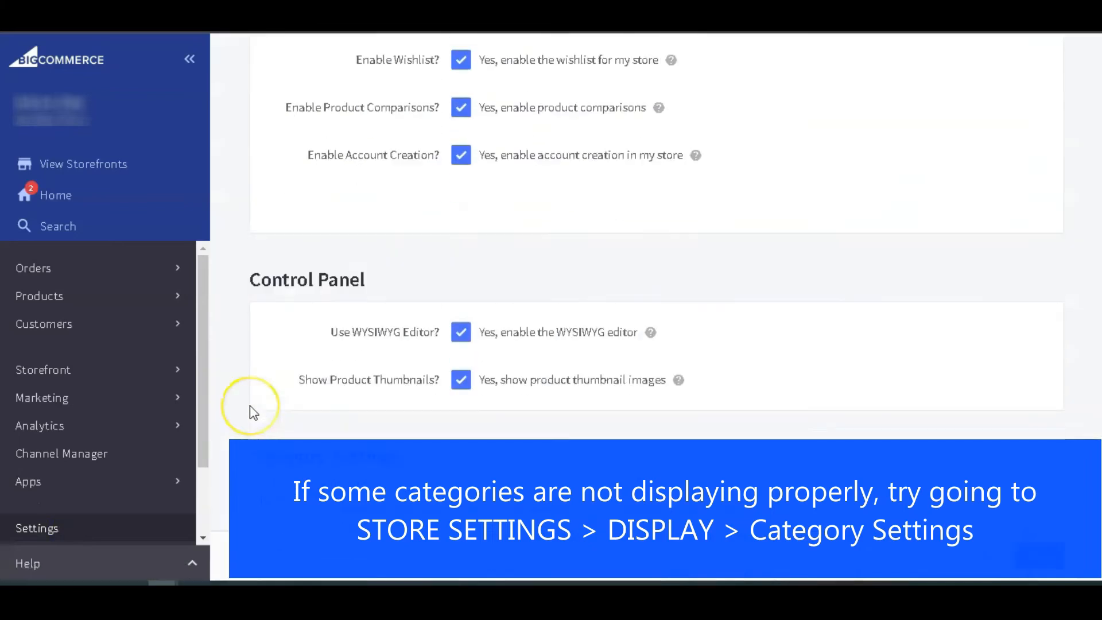
pyautogui.moveTo(261, 130); pyautogui.dragTo(408, 126)
pyautogui.click(407, 121)
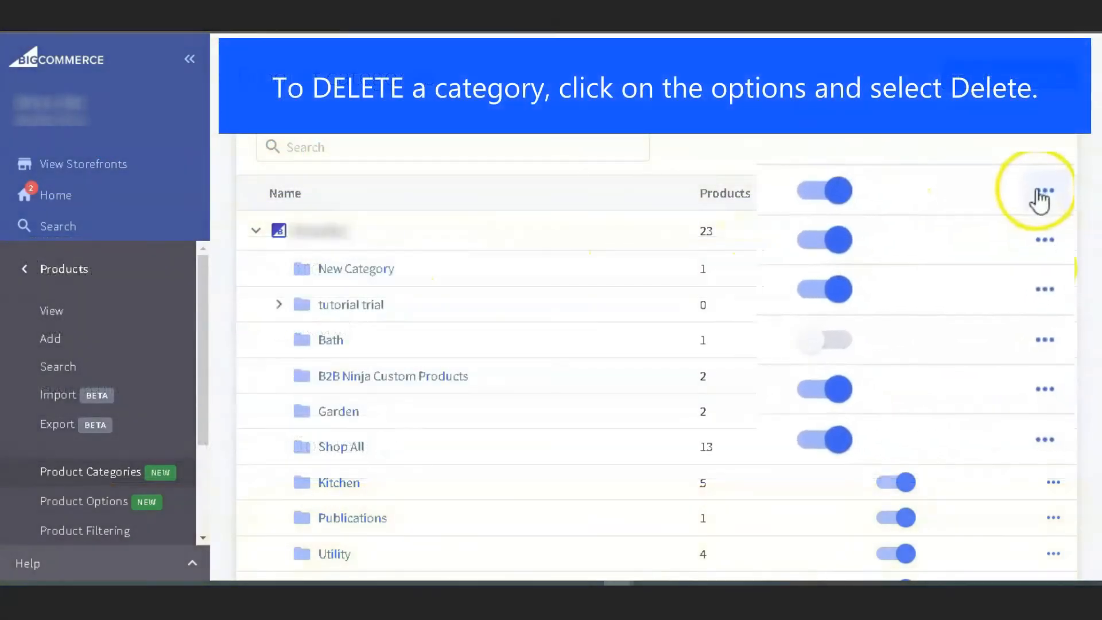
# Delete New Category from the product categories and dismiss the notification
pyautogui.click(1040, 197)
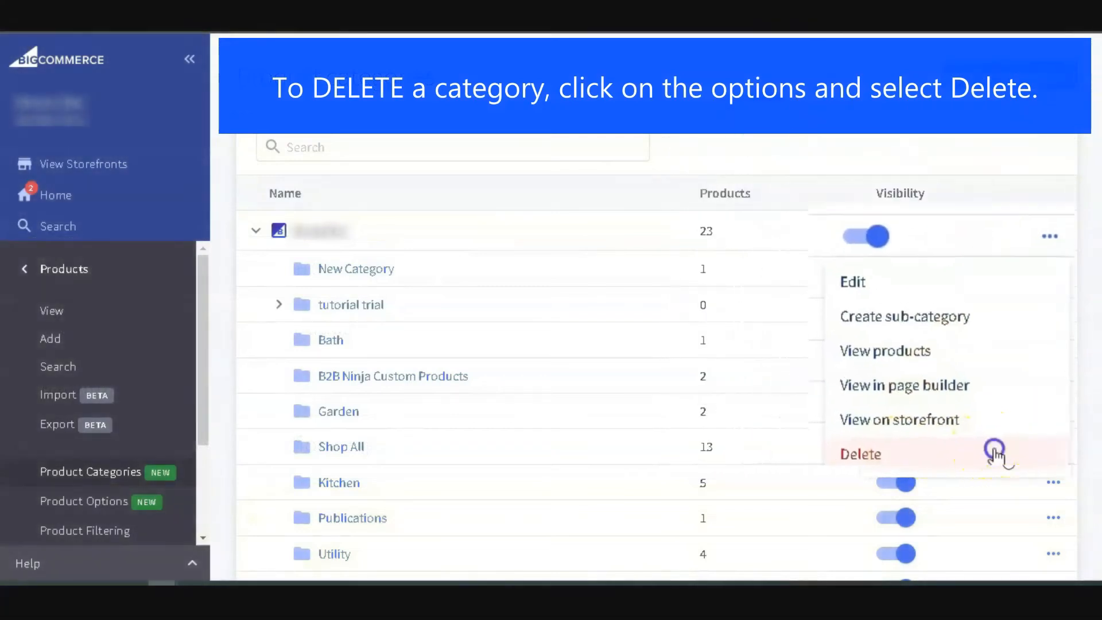
pyautogui.click(1004, 453)
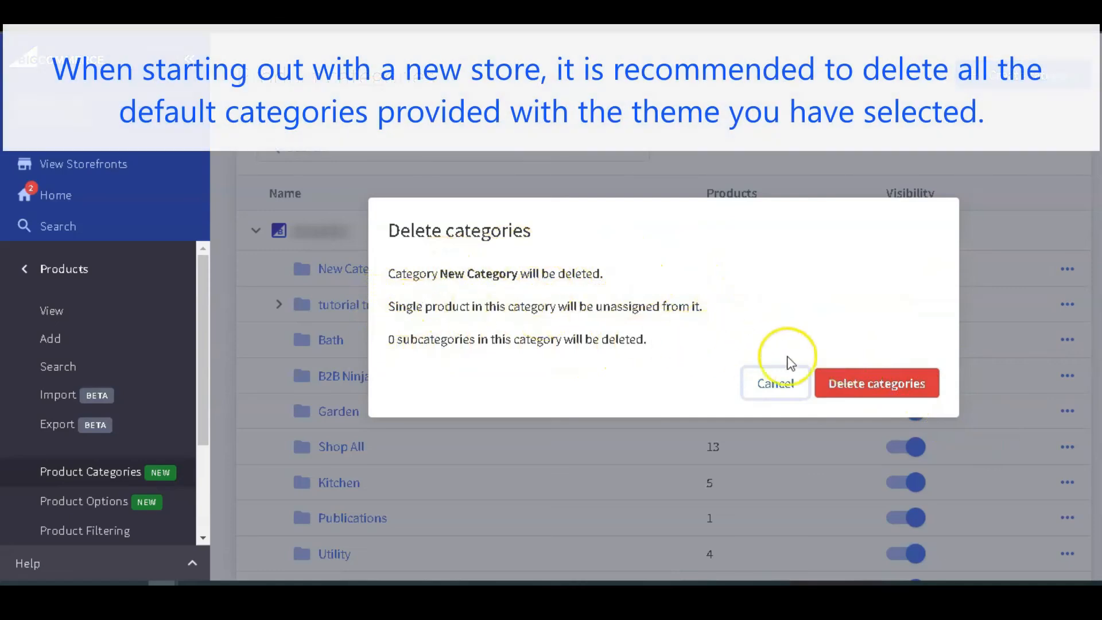
pyautogui.click(862, 385)
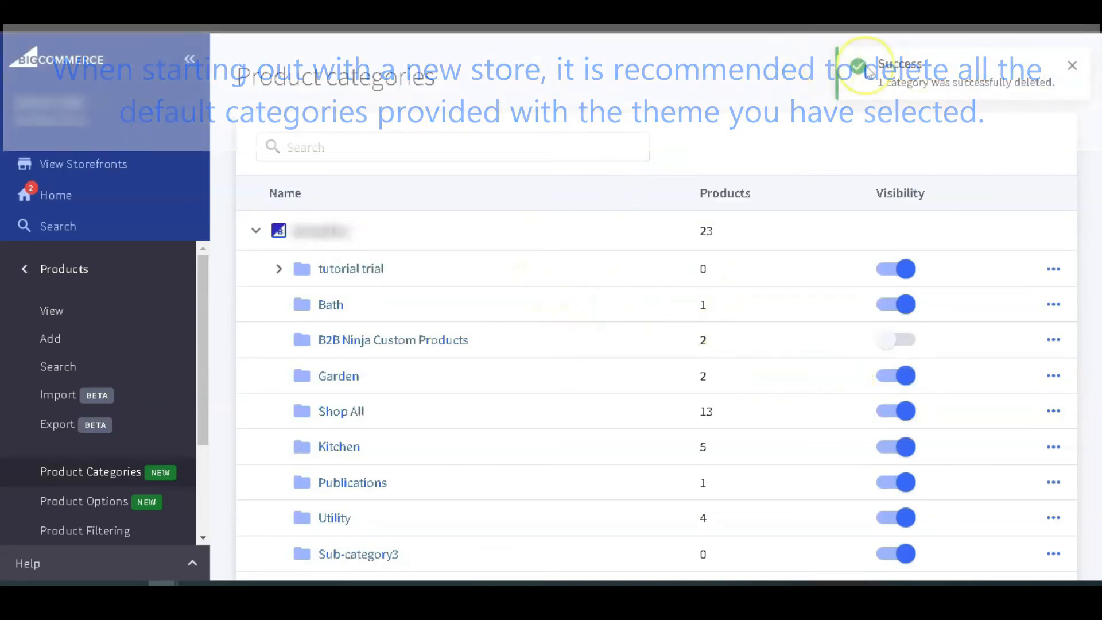
pyautogui.click(1075, 67)
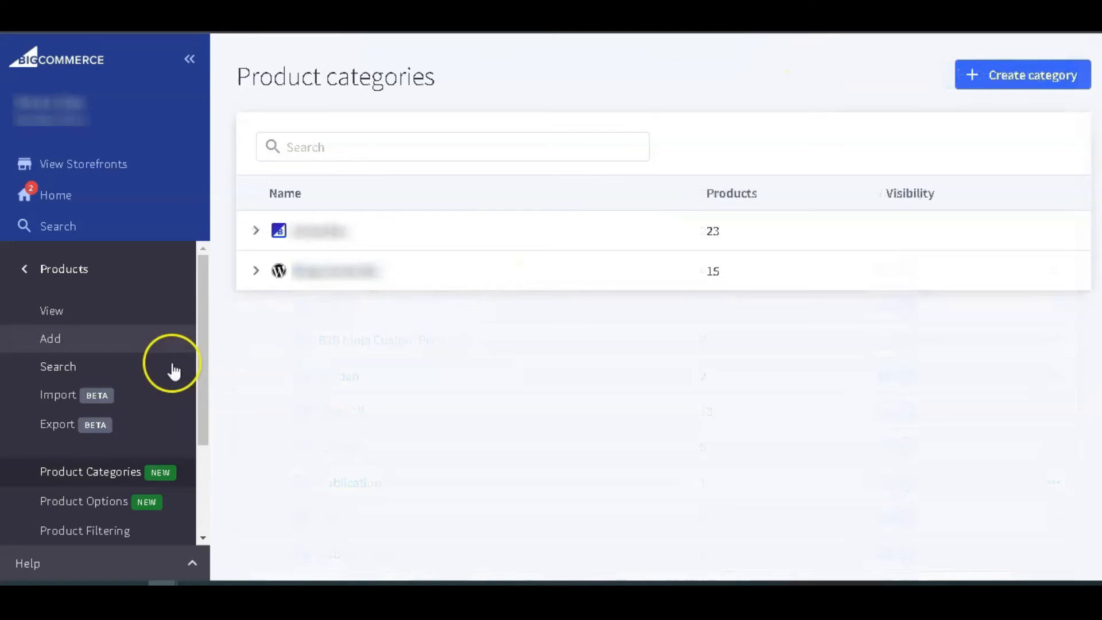
# Open the customer group Trial Group for Trial Price List and disable its access to all categories across all channels
pyautogui.click(81, 271)
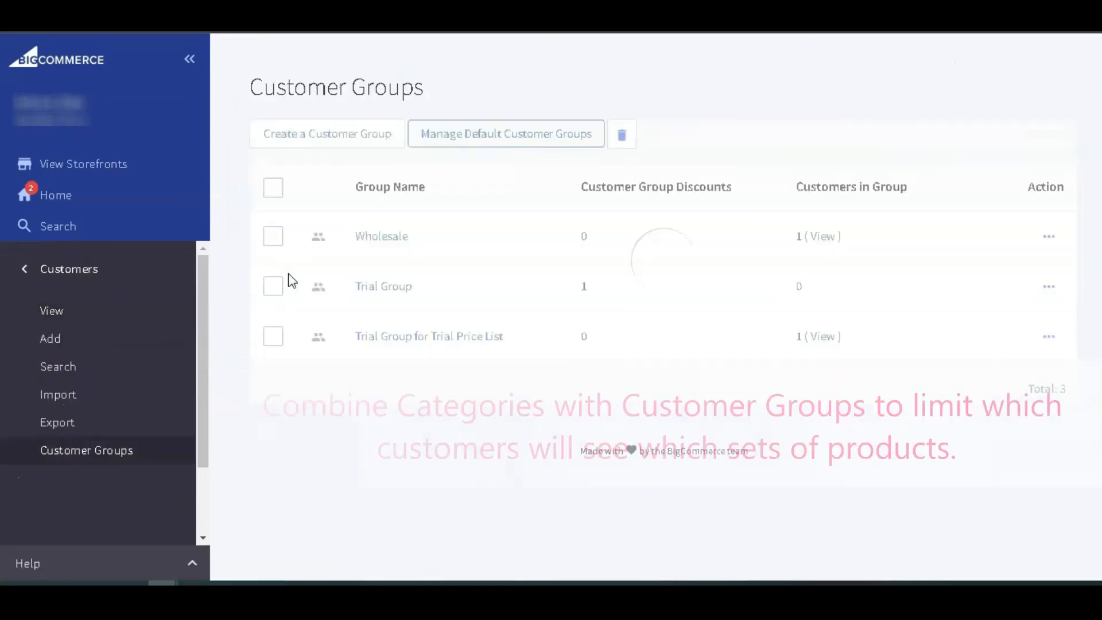
pyautogui.click(386, 336)
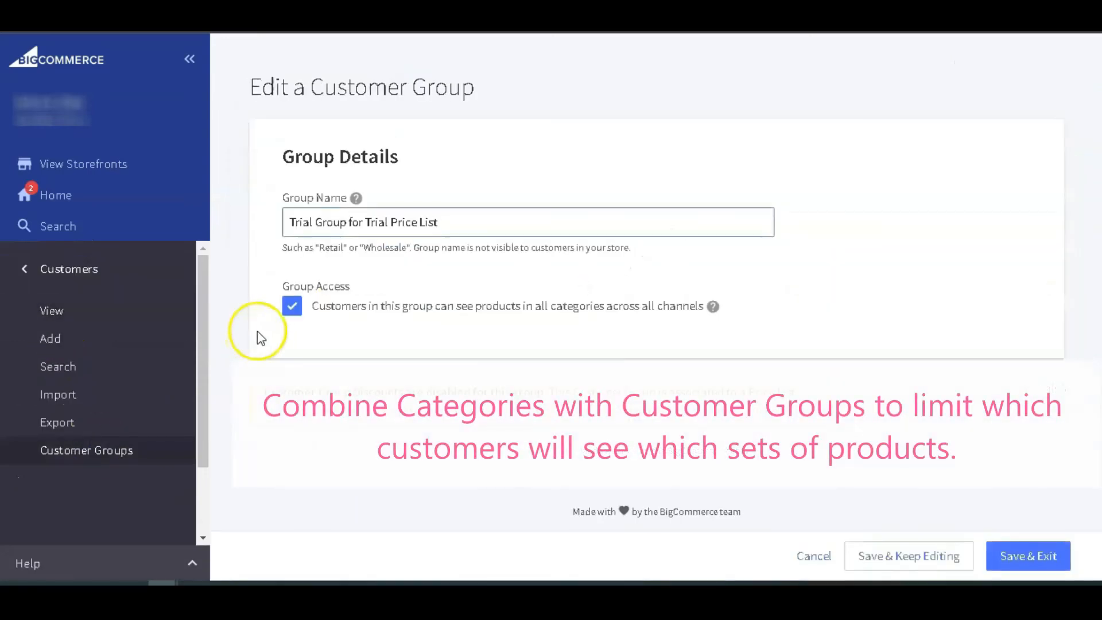
pyautogui.click(292, 307)
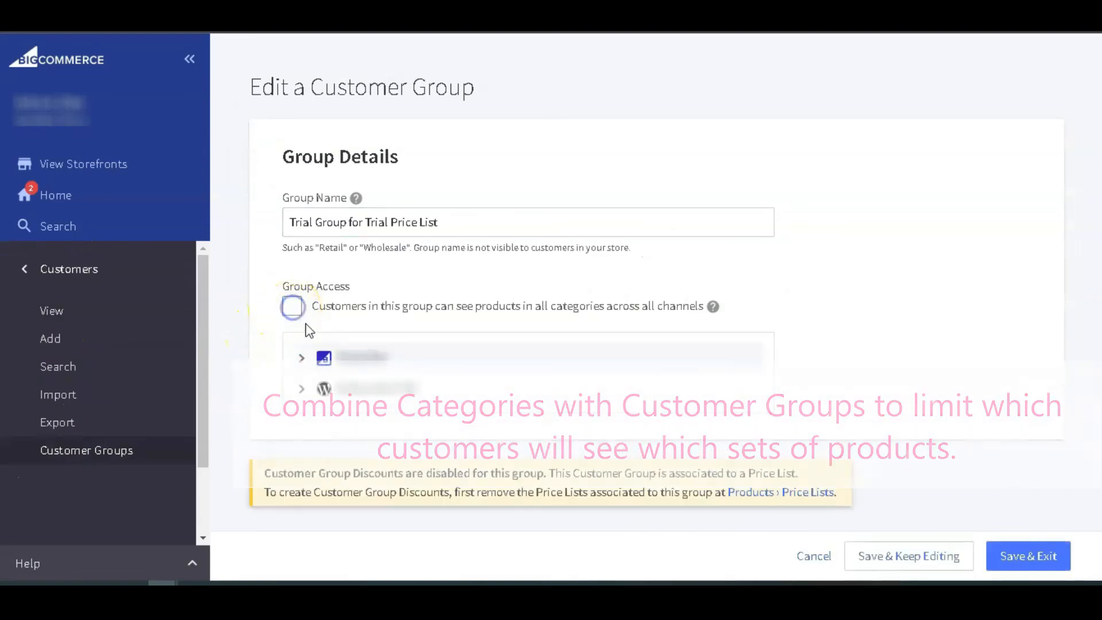
# Grant the customer group access to tutorial trial, Garden, Kitchen and Sub-category3 in the first channel, then save and exit
pyautogui.click(302, 358)
pyautogui.scroll(-3, 302, 356)
pyautogui.click(344, 226)
pyautogui.click(351, 321)
pyautogui.click(342, 379)
pyautogui.click(344, 472)
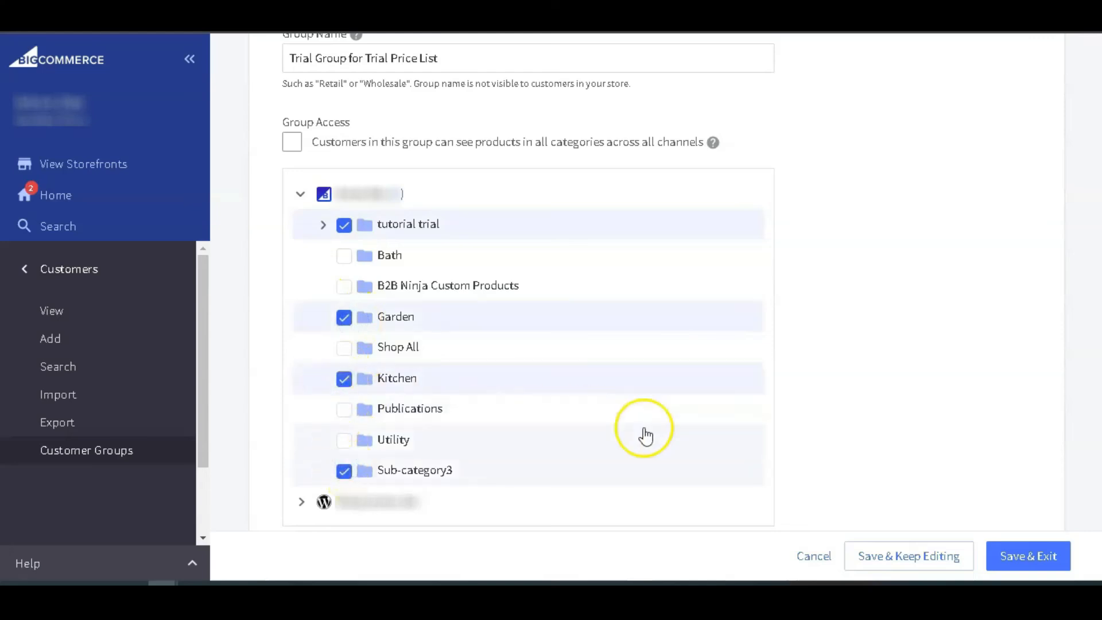
pyautogui.click(1023, 555)
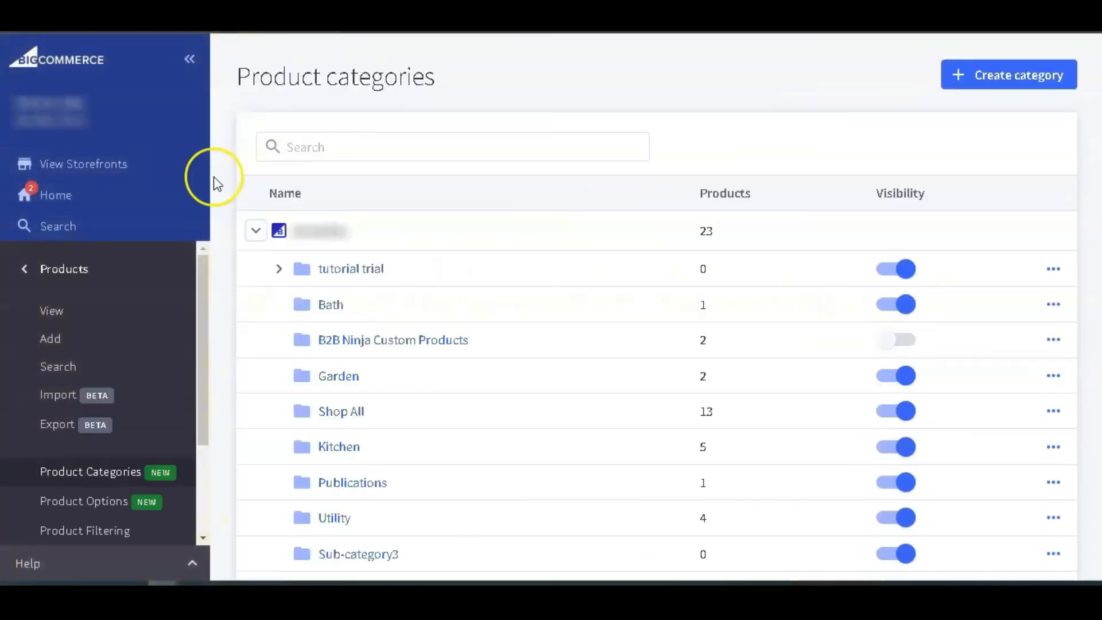
# Go to the store's price lists, continue past the welcome message and open Trial price list
pyautogui.scroll(-3, 172, 338)
pyautogui.click(115, 456)
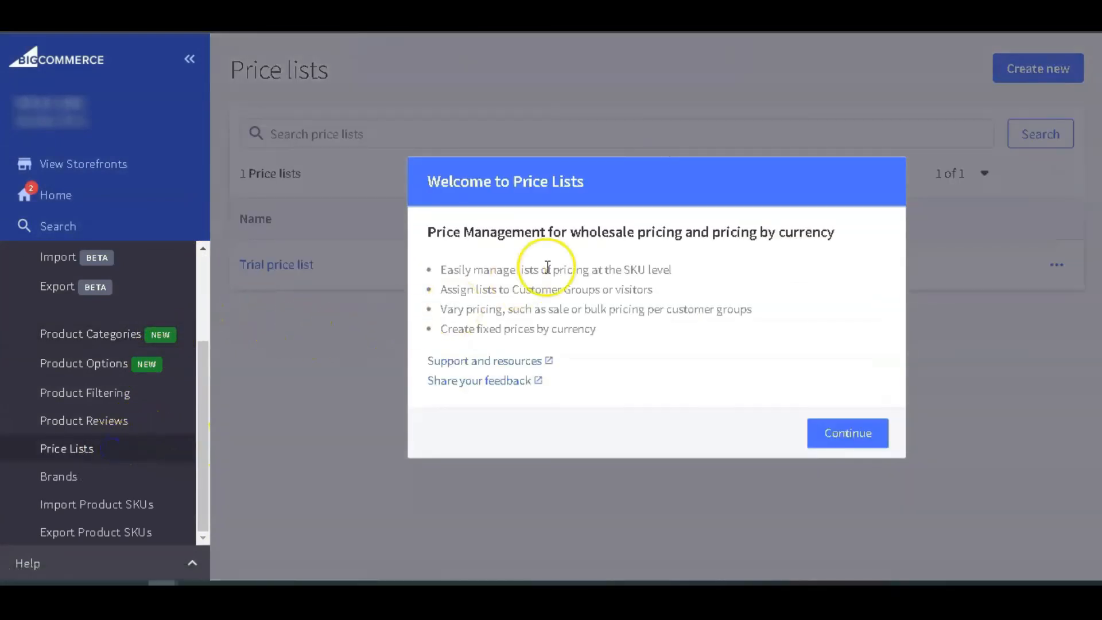
pyautogui.click(874, 436)
pyautogui.click(309, 266)
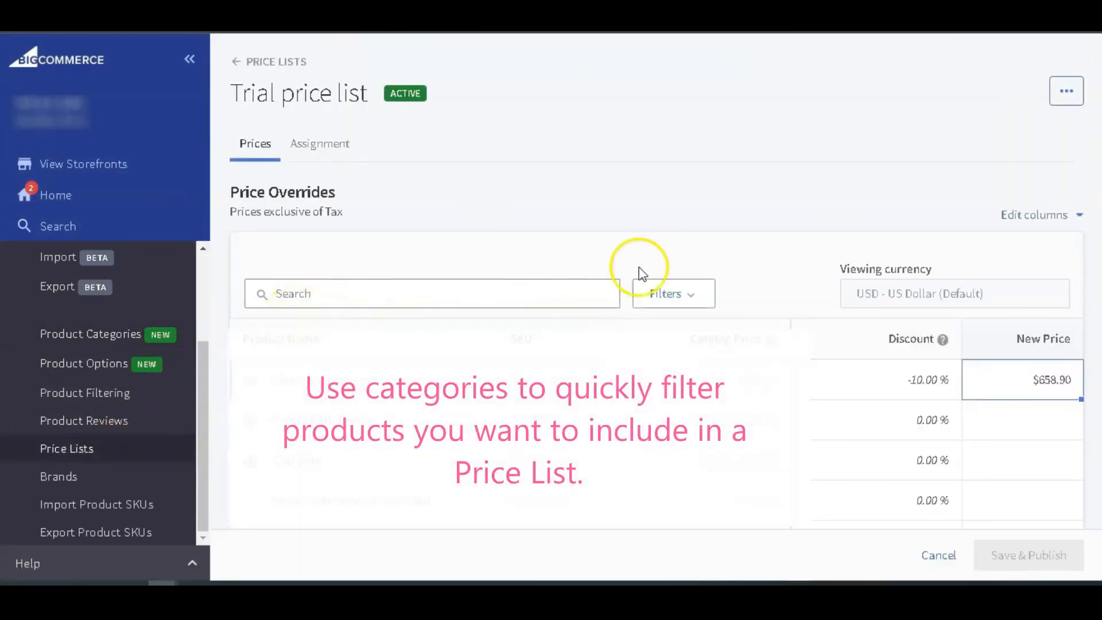
# Filter the price list's products by the Utility and Garden categories
pyautogui.click(700, 291)
pyautogui.scroll(-4, 955, 379)
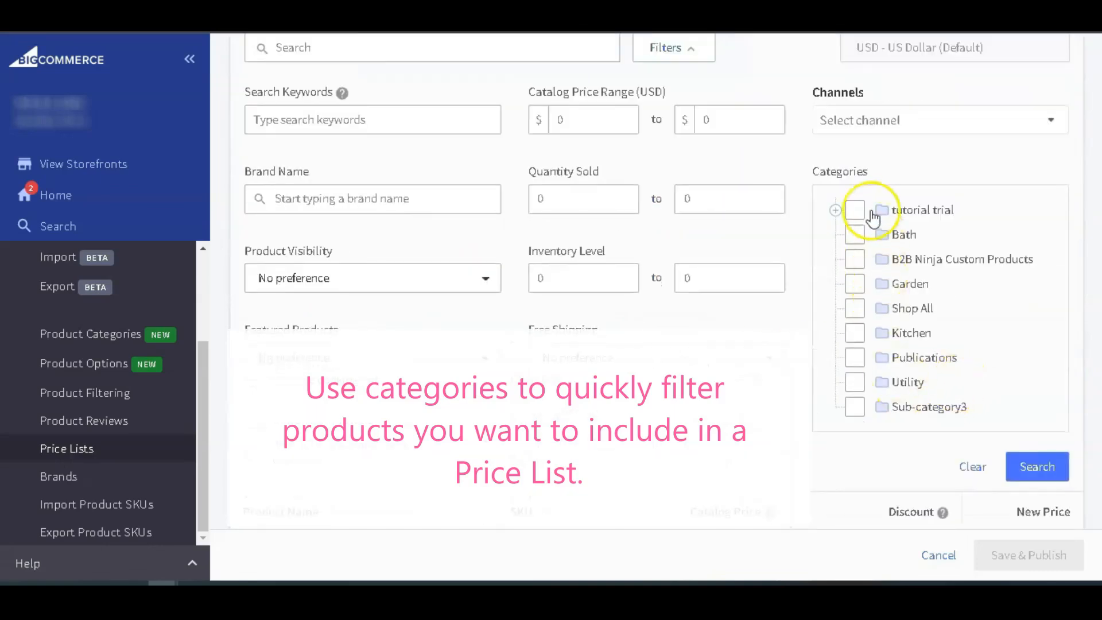
pyautogui.click(853, 385)
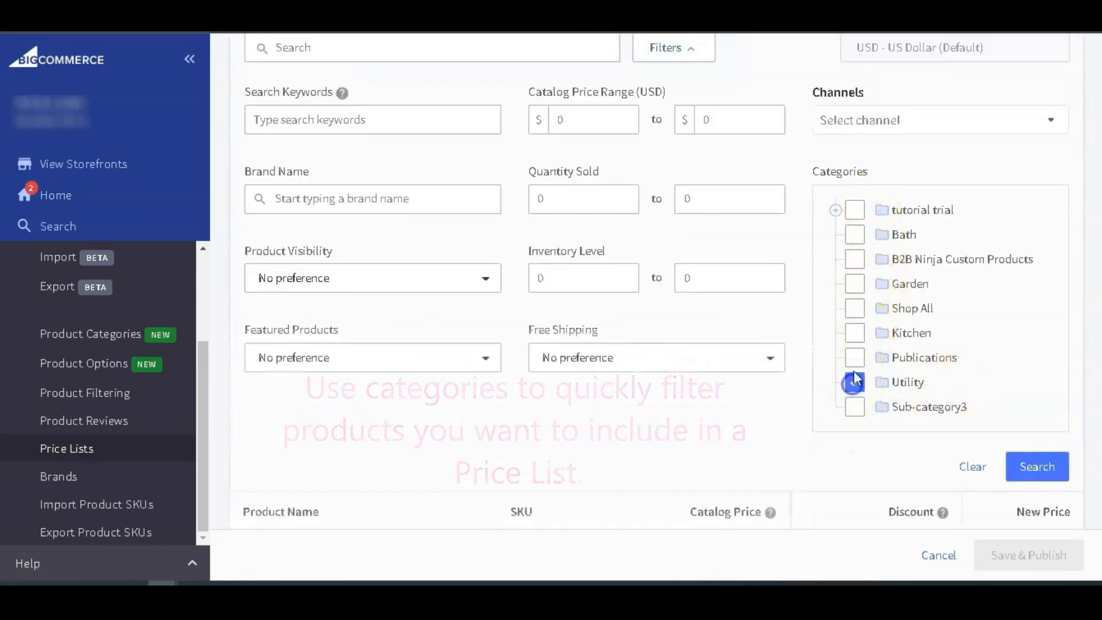
pyautogui.click(853, 290)
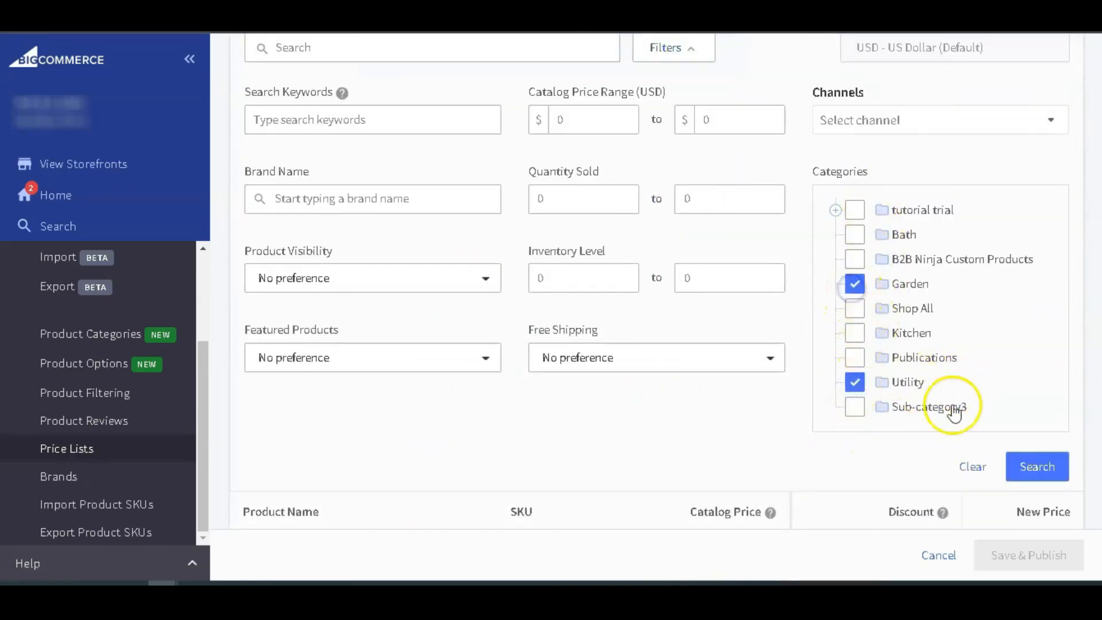
pyautogui.click(1037, 466)
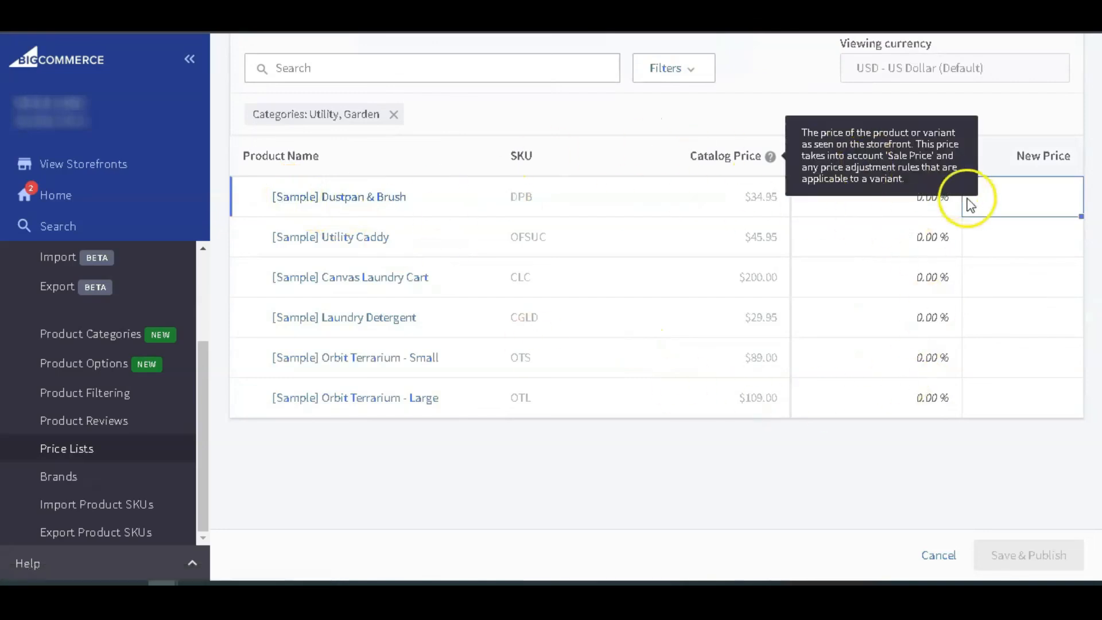
# Set the filtered products' new prices, in list order, to 6.99, 9.99, 9.99, 6.99, 9.99 and 6.99, and publish them
pyautogui.write('6.99')
pyautogui.press('Return')
pyautogui.write('9.99')
pyautogui.press('Return')
pyautogui.write('9.99')
pyautogui.press('Return')
pyautogui.write('69.99')
pyautogui.press('Return')
pyautogui.write('9.99')
pyautogui.click(994, 560)
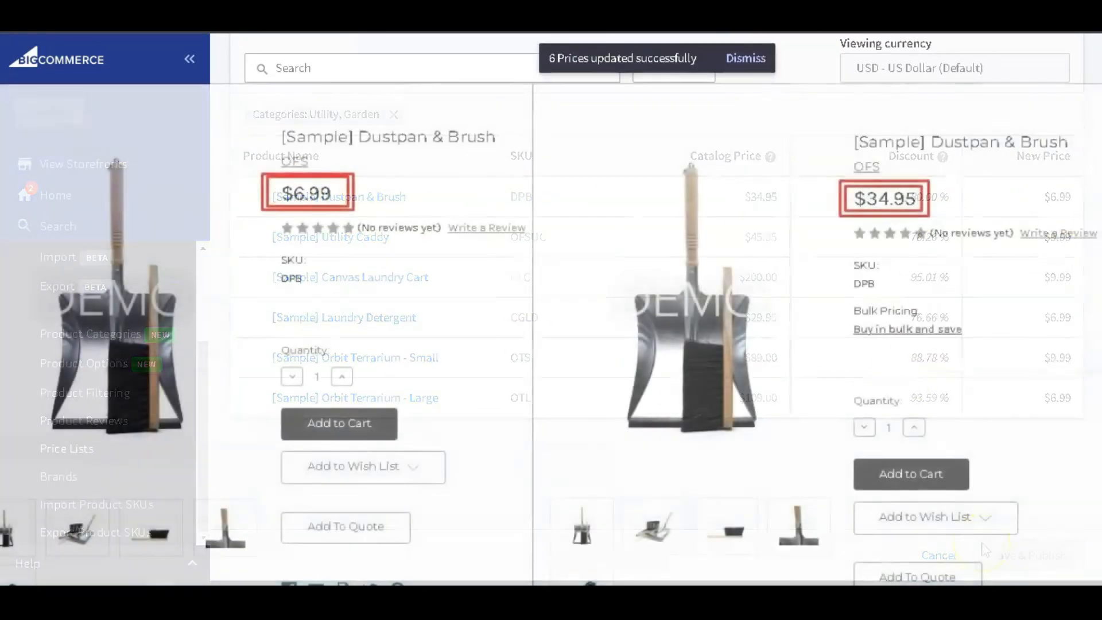